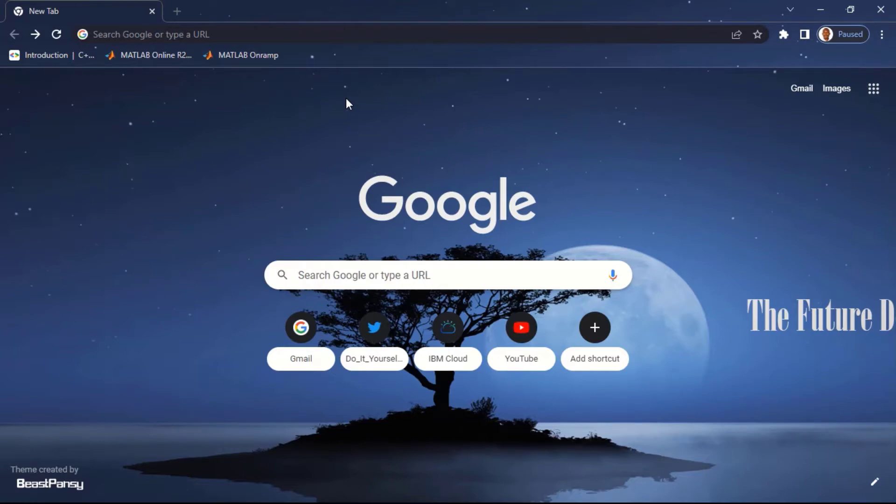
Step: Search Google for 'ibm cloud' and open the 'IBM Cloud | IBM' result
{"action": "left_click", "coordinate": [299, 35]}
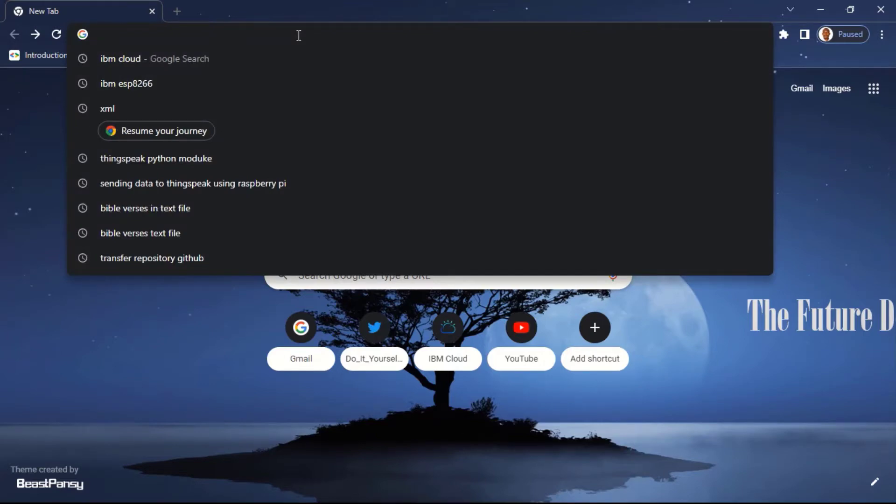
{"action": "type", "text": "ibm "}
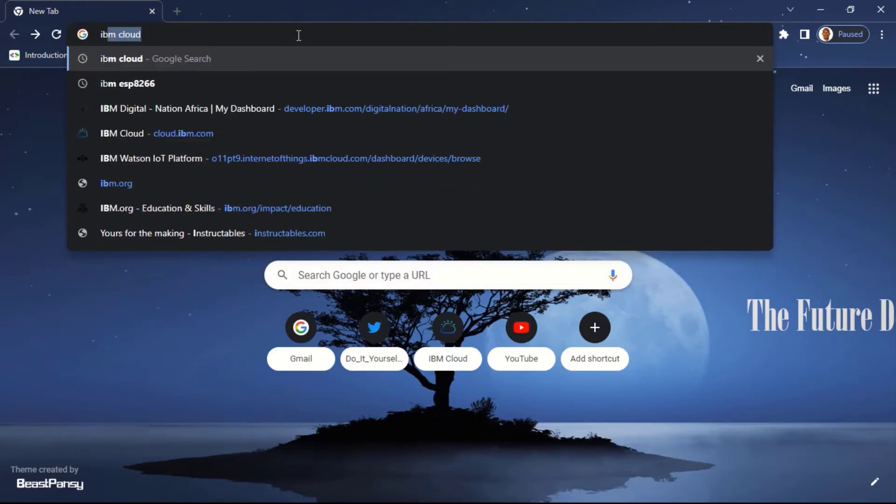
{"action": "type", "text": "cloud"}
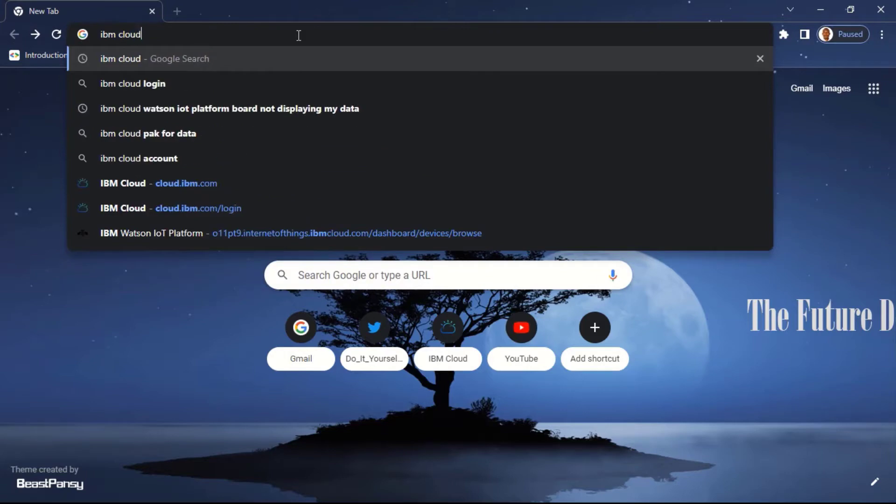
{"action": "key", "text": "Return"}
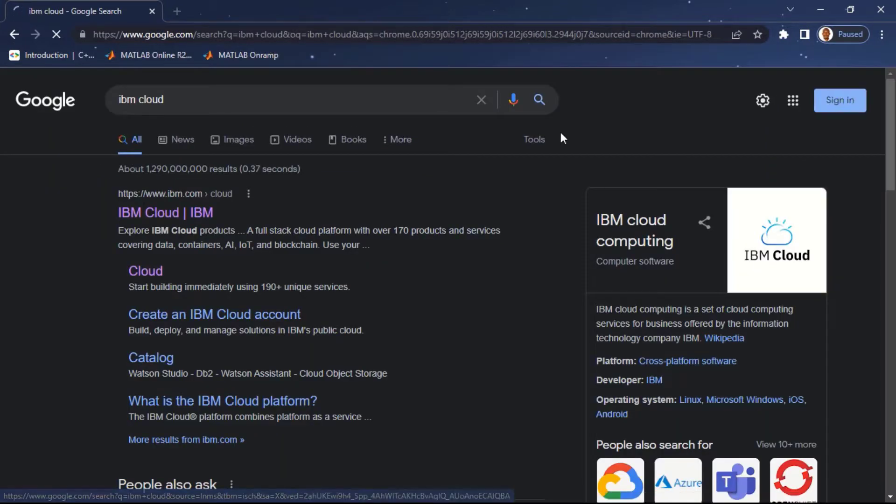
{"action": "left_click", "coordinate": [181, 216]}
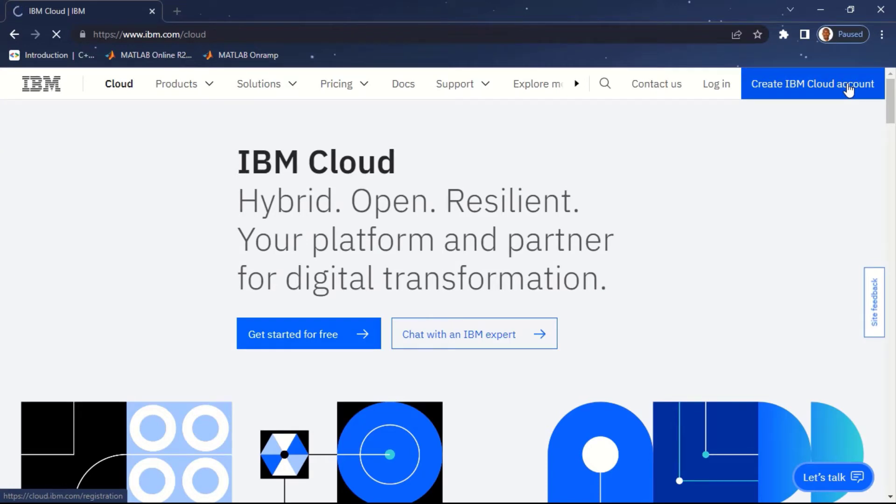
Step: Log in to IBM Cloud with the account IBMid and password to reach the console dashboard
{"action": "left_click", "coordinate": [712, 85]}
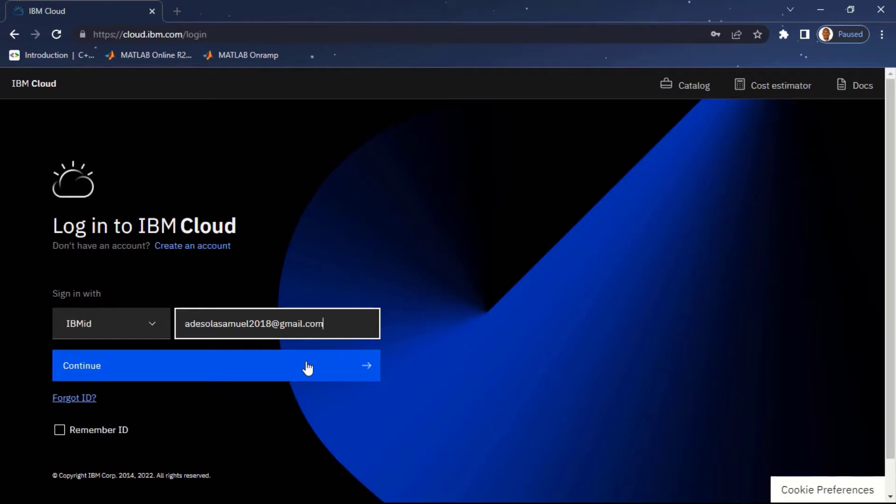
{"action": "left_click", "coordinate": [307, 368]}
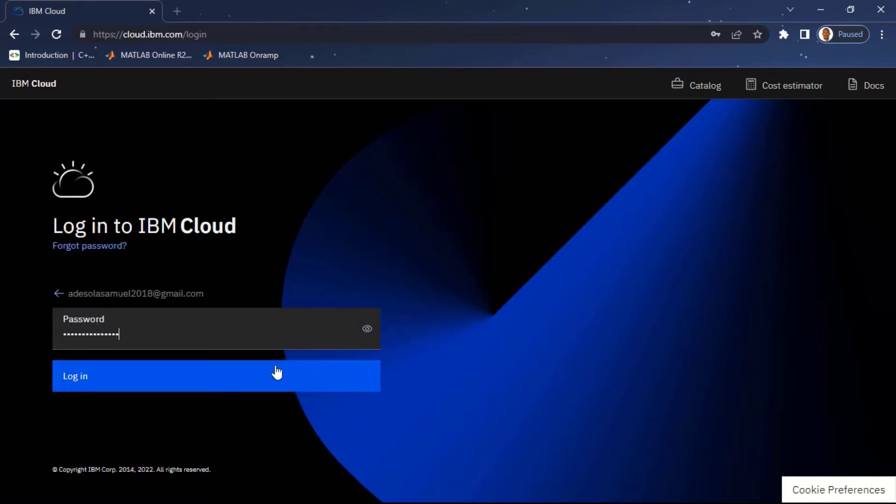
{"action": "left_click", "coordinate": [277, 373]}
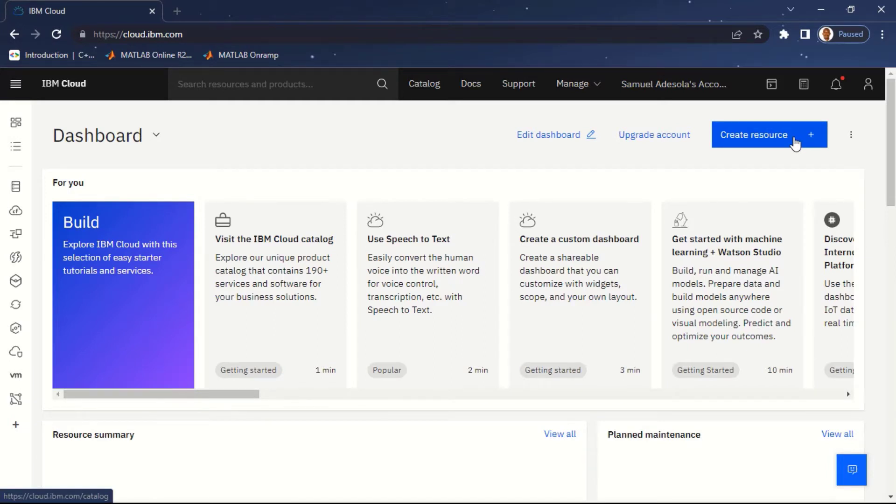
Step: Search IBM Cloud for 'internet of' and open the Internet of Things Platform catalog entry
{"action": "scroll", "coordinate": [886, 108], "scroll_direction": "down", "scroll_amount": 2}
{"action": "scroll", "coordinate": [885, 108], "scroll_direction": "up", "scroll_amount": 2}
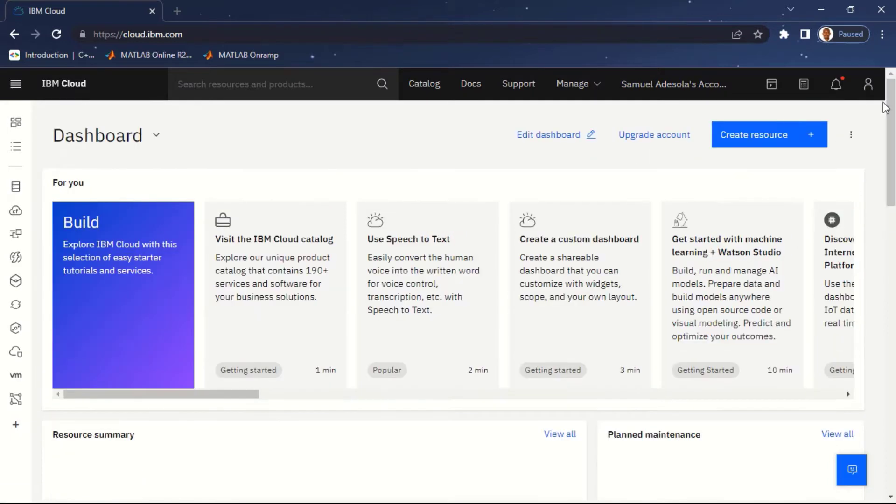
{"action": "left_click", "coordinate": [260, 89]}
{"action": "type", "text": "internet"}
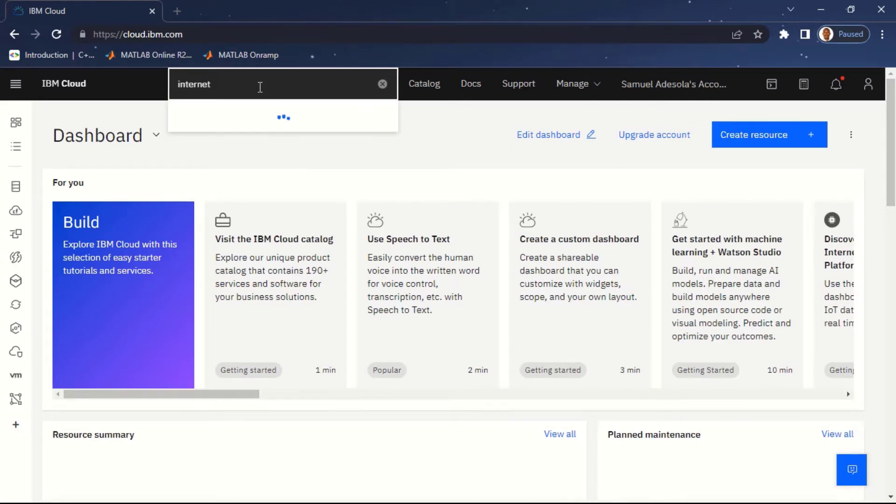
{"action": "type", "text": " of"}
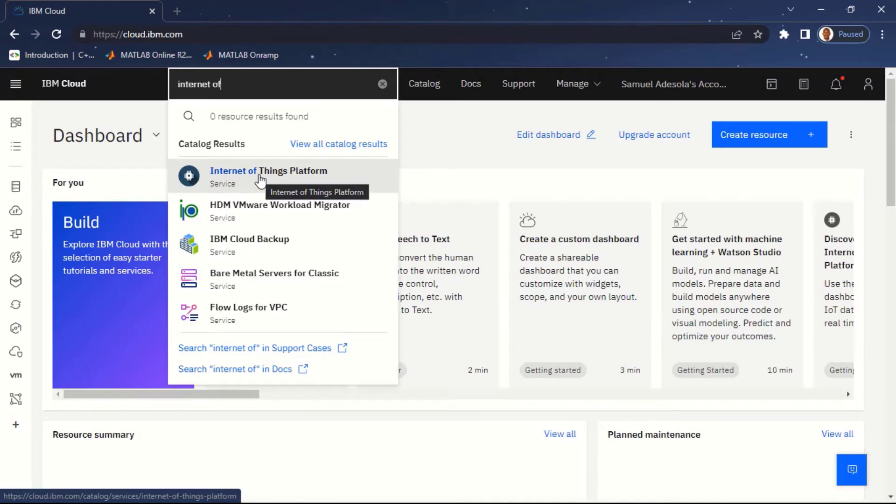
{"action": "left_click", "coordinate": [260, 180]}
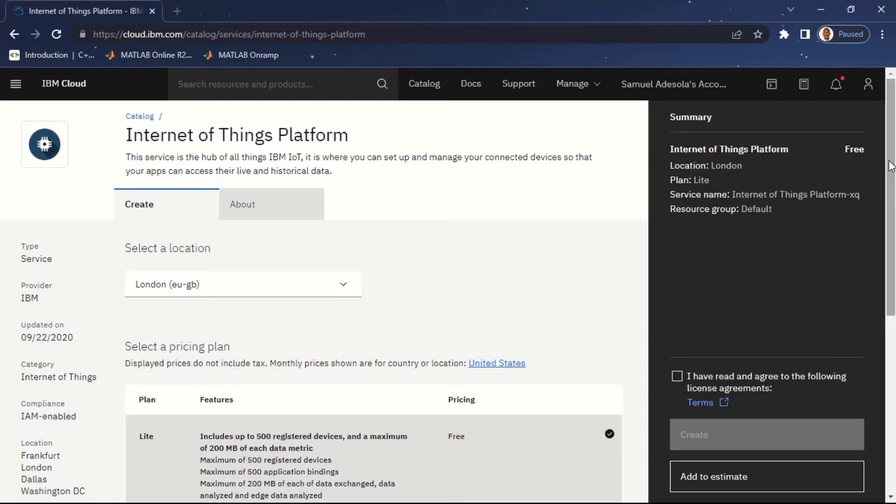
Step: Accept the license, keep London (eu-gb) as location, and create the Lite Internet of Things Platform service
{"action": "left_click_drag", "start_coordinate": [891, 166], "coordinate": [893, 341]}
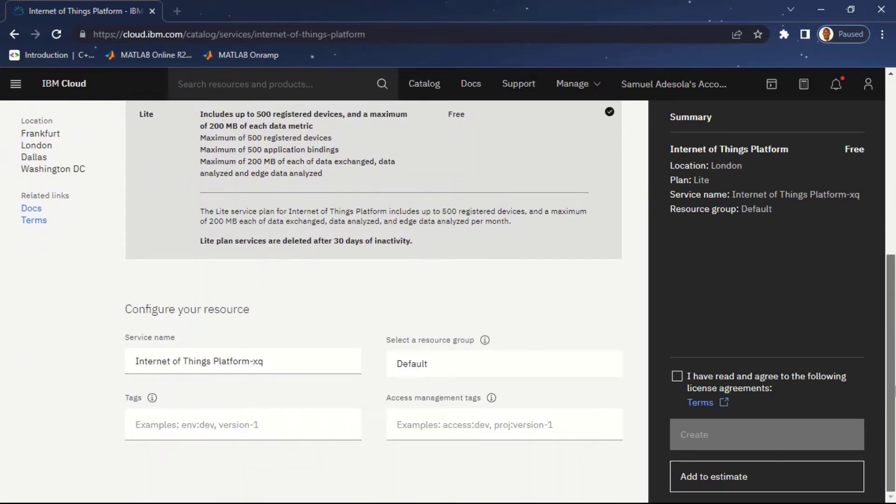
{"action": "left_click", "coordinate": [676, 378]}
{"action": "left_click_drag", "start_coordinate": [895, 305], "coordinate": [891, 140]}
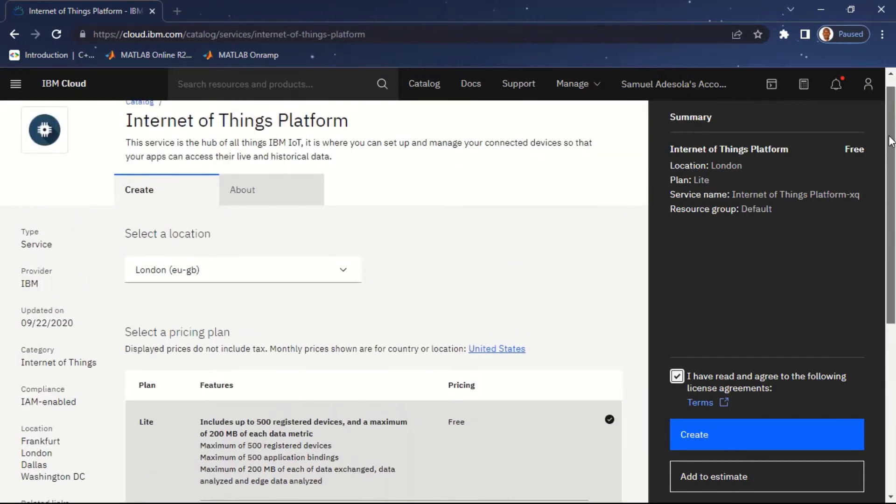
{"action": "left_click", "coordinate": [343, 273]}
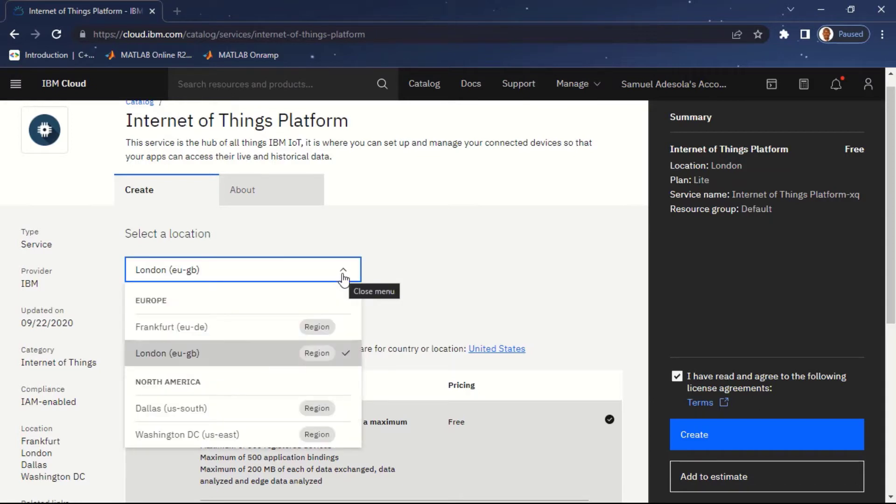
{"action": "left_click", "coordinate": [343, 277]}
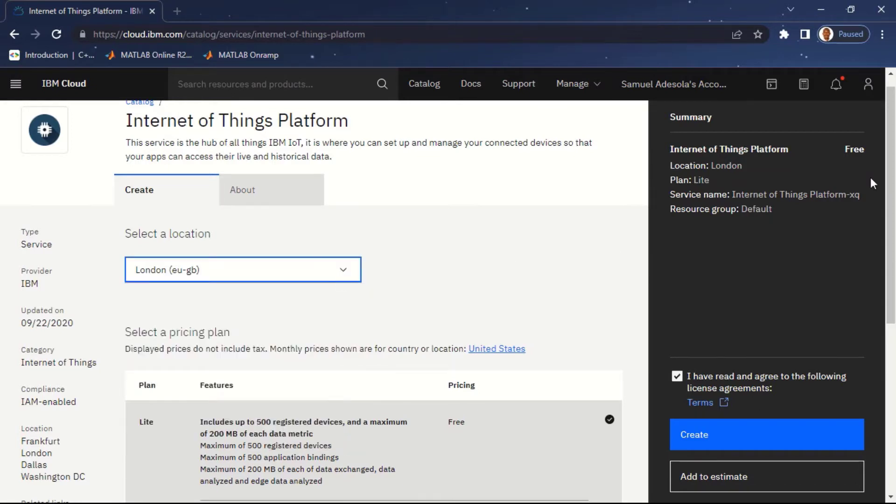
{"action": "scroll", "coordinate": [320, 264], "scroll_direction": "down", "scroll_amount": 7}
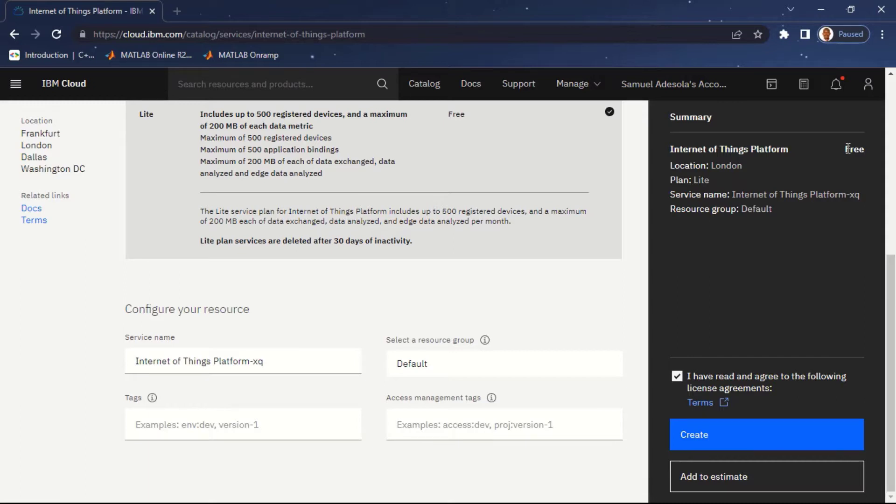
{"action": "left_click", "coordinate": [776, 439]}
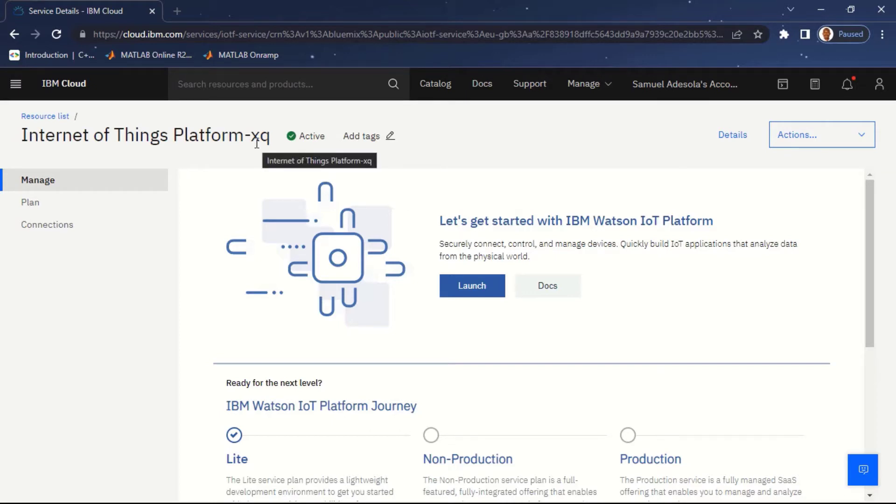
Step: Launch Watson IoT Platform from the Internet of Things Platform-xq service details page
{"action": "left_click_drag", "start_coordinate": [271, 138], "coordinate": [256, 136]}
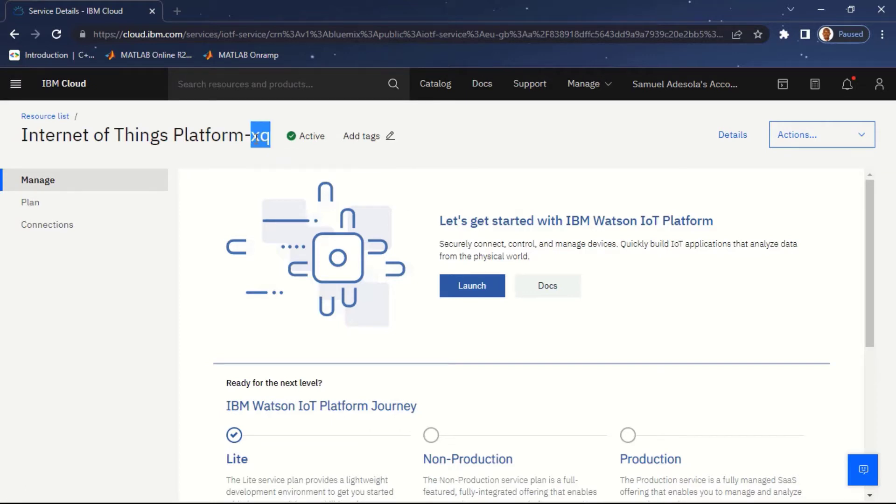
{"action": "left_click", "coordinate": [478, 142]}
{"action": "left_click", "coordinate": [463, 285]}
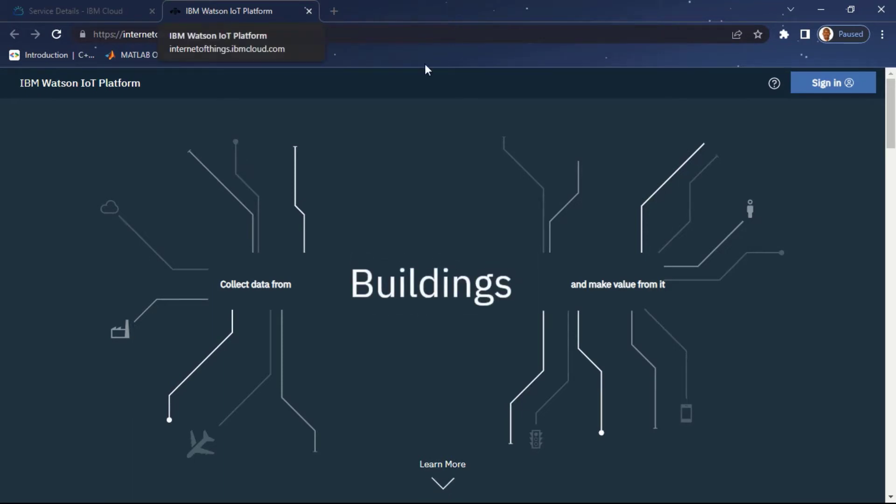
{"action": "left_click_drag", "start_coordinate": [893, 96], "coordinate": [882, 120]}
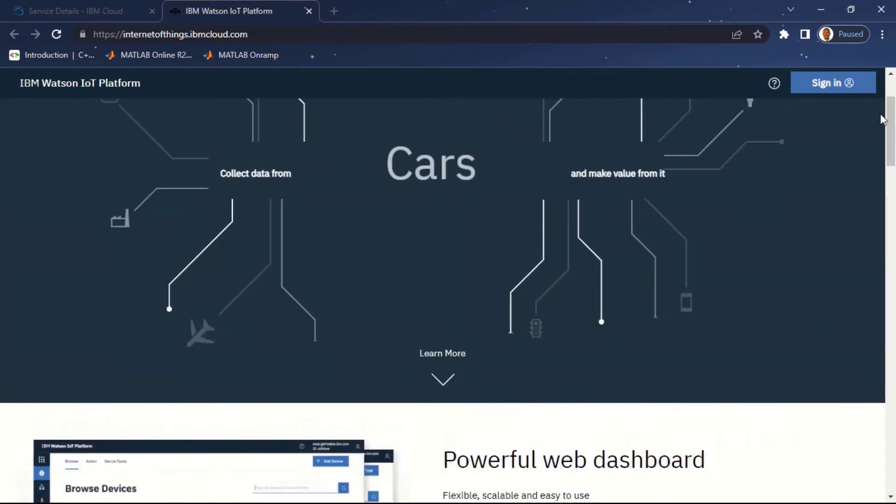
Step: Sign in to Watson IoT Platform with the IBMid and the saved password
{"action": "left_click", "coordinate": [835, 92]}
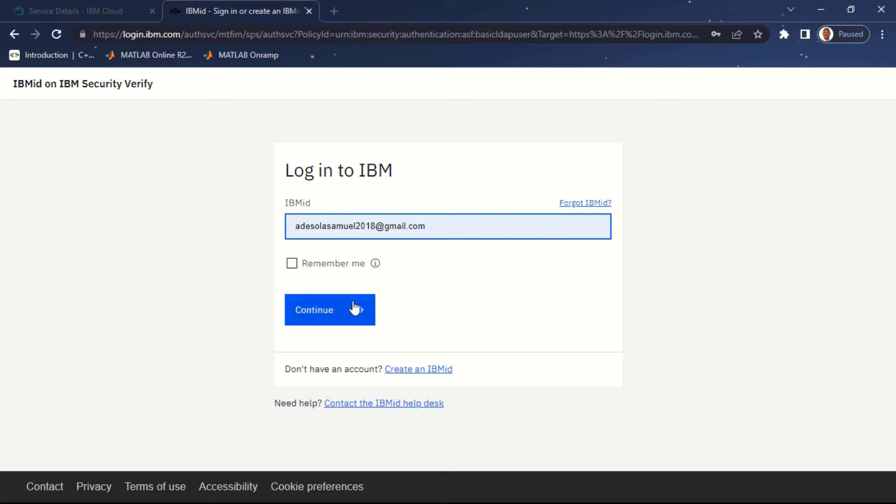
{"action": "left_click", "coordinate": [349, 310]}
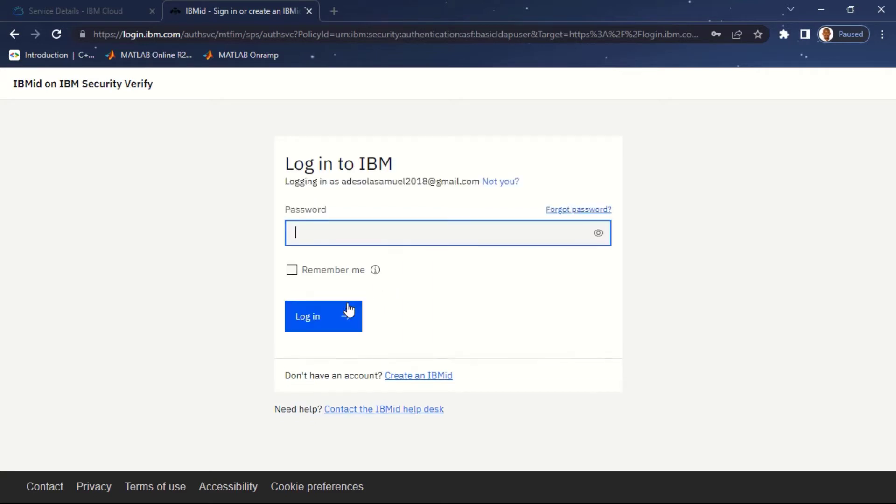
{"action": "left_click", "coordinate": [325, 237]}
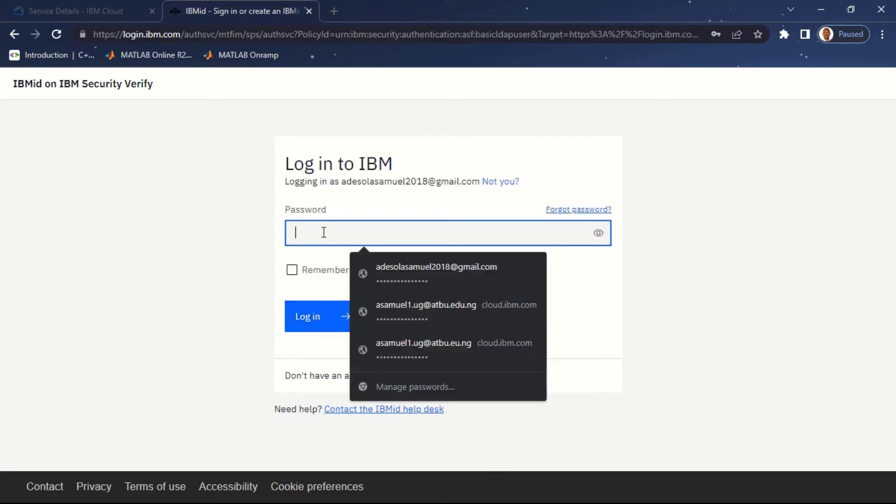
{"action": "left_click", "coordinate": [398, 267]}
{"action": "left_click", "coordinate": [321, 317]}
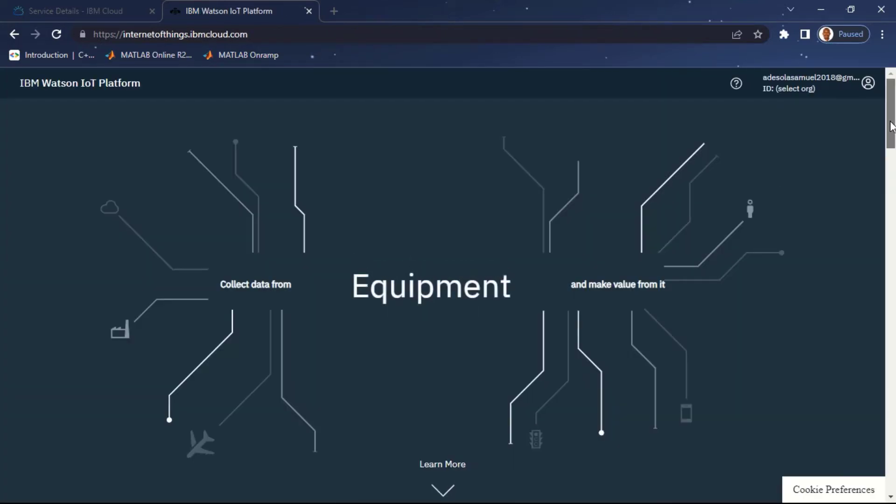
Step: Show the account's organisations and choose the Bluemix Free organisation
{"action": "scroll", "coordinate": [893, 158], "scroll_direction": "down", "scroll_amount": 5}
{"action": "scroll", "coordinate": [894, 163], "scroll_direction": "up", "scroll_amount": 5}
{"action": "scroll", "coordinate": [890, 102], "scroll_direction": "down", "scroll_amount": 10}
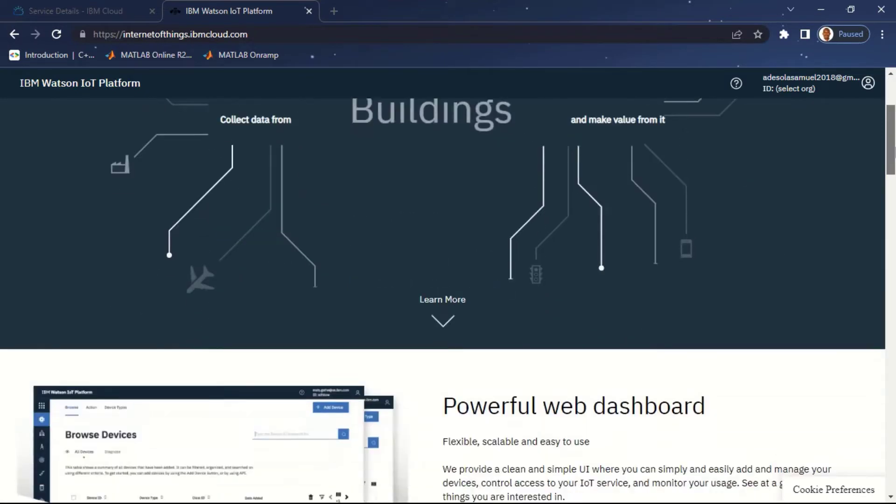
{"action": "scroll", "coordinate": [885, 114], "scroll_direction": "up", "scroll_amount": 10}
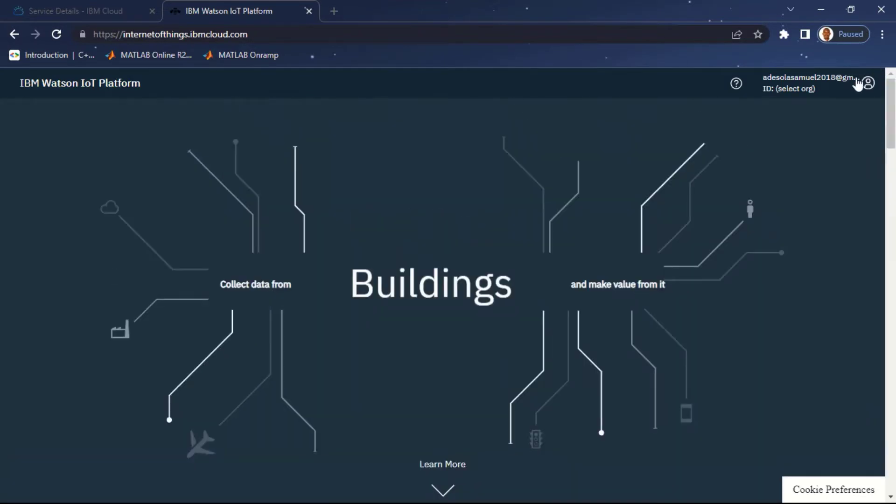
{"action": "left_click", "coordinate": [830, 86]}
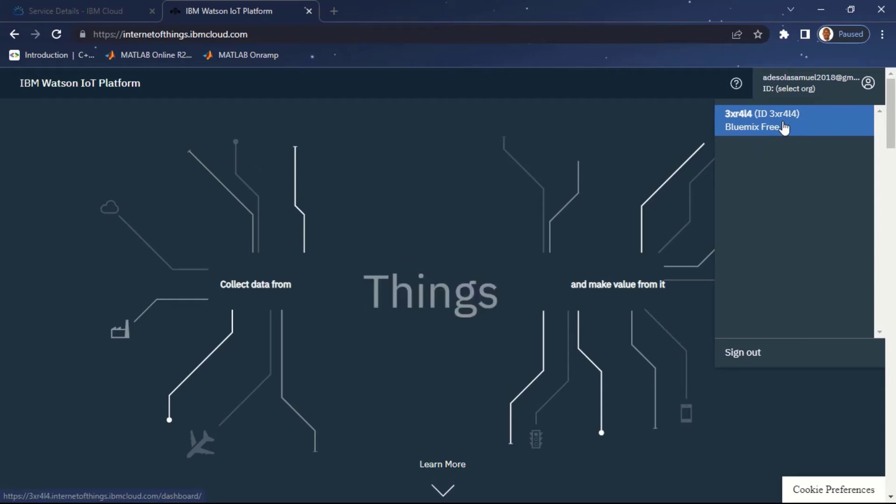
{"action": "left_click", "coordinate": [784, 123]}
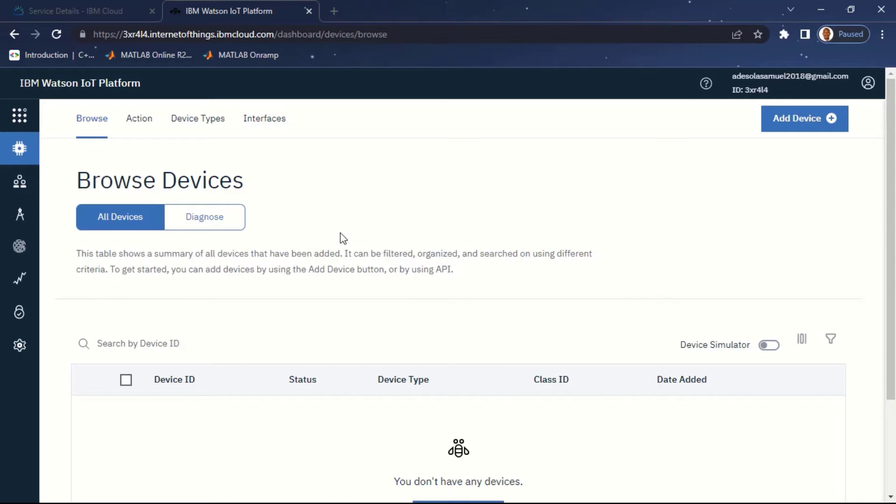
Step: Bring up the Bluemix Free organisation's dashboard, which has no devices yet
{"action": "mouse_move", "coordinate": [3, 179]}
Step: Add a Device type named ESP8266 with description 'Testing IoT Service'
{"action": "left_click", "coordinate": [199, 120]}
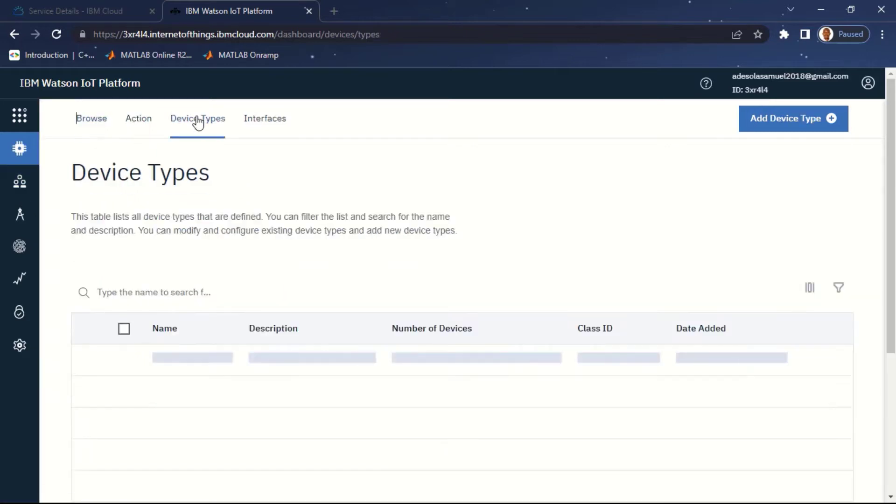
{"action": "scroll", "coordinate": [552, 314], "scroll_direction": "down", "scroll_amount": 2}
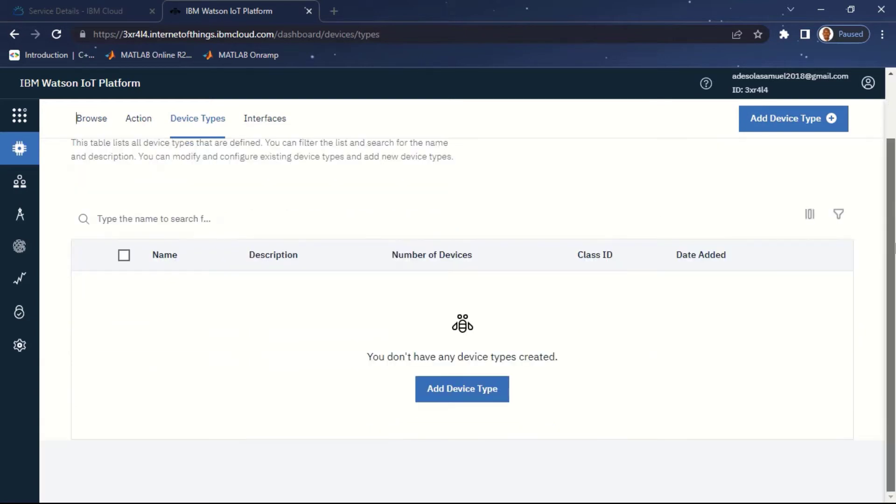
{"action": "left_click", "coordinate": [470, 394]}
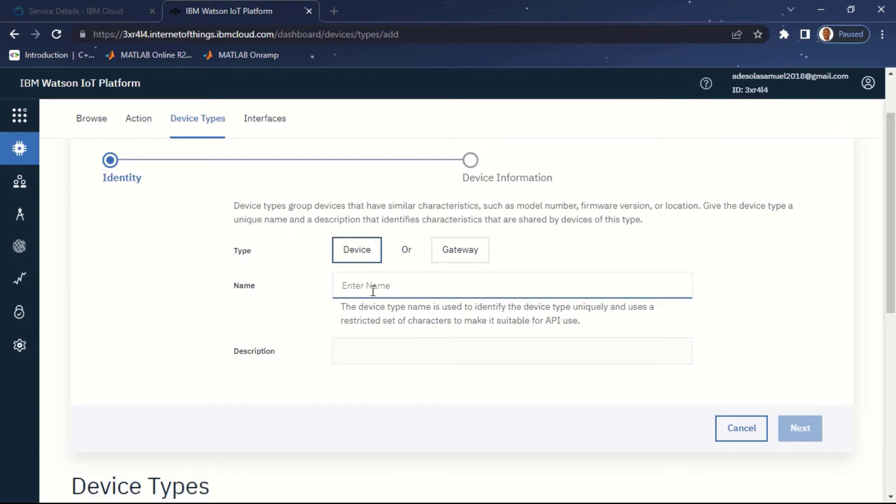
{"action": "type", "text": "ESP8266"}
{"action": "left_click", "coordinate": [393, 347]}
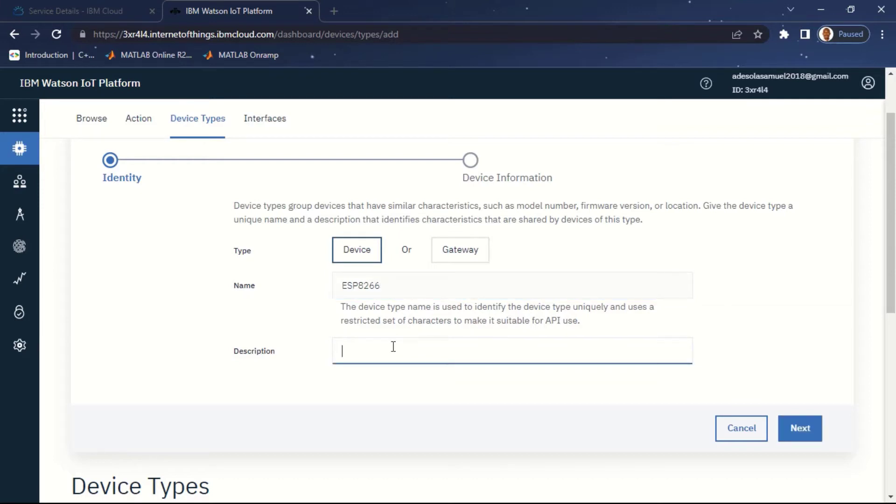
{"action": "type", "text": "Testing "}
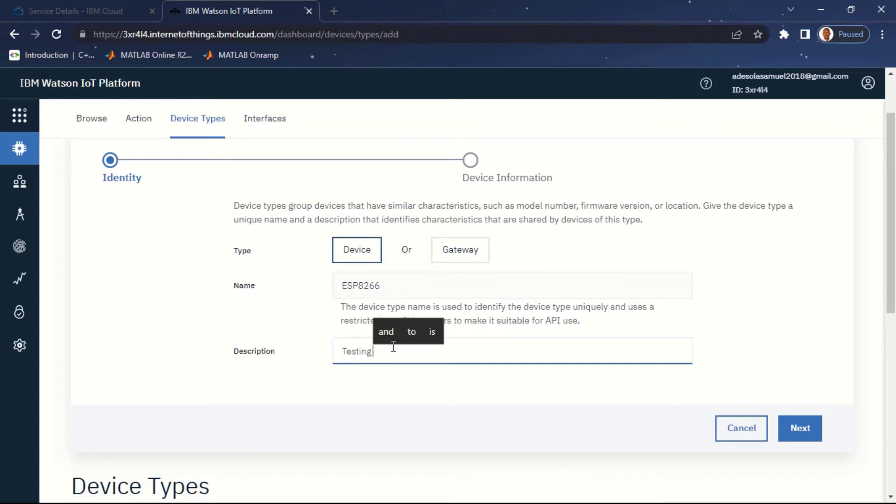
{"action": "type", "text": "IoT Service"}
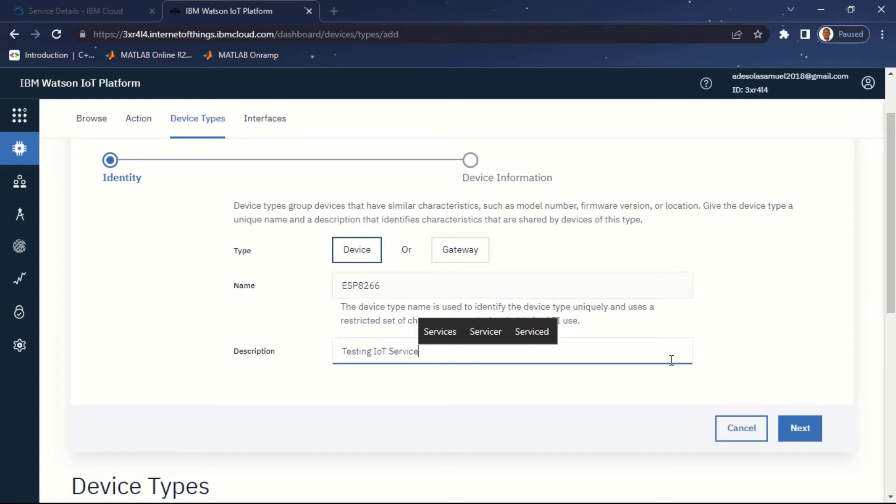
Step: Skip the optional device information fields and finish creating the ESP8266 device type
{"action": "scroll", "coordinate": [892, 333], "scroll_direction": "down", "scroll_amount": 1}
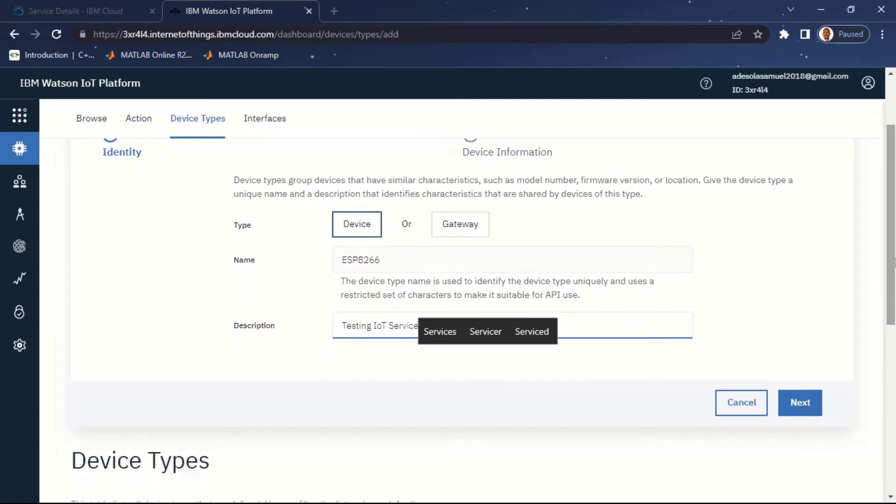
{"action": "left_click", "coordinate": [809, 409]}
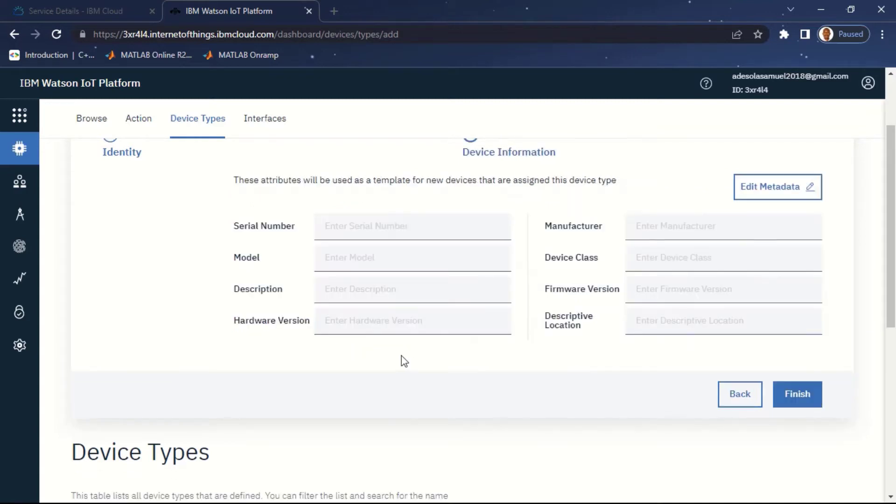
{"action": "scroll", "coordinate": [892, 186], "scroll_direction": "up", "scroll_amount": 2}
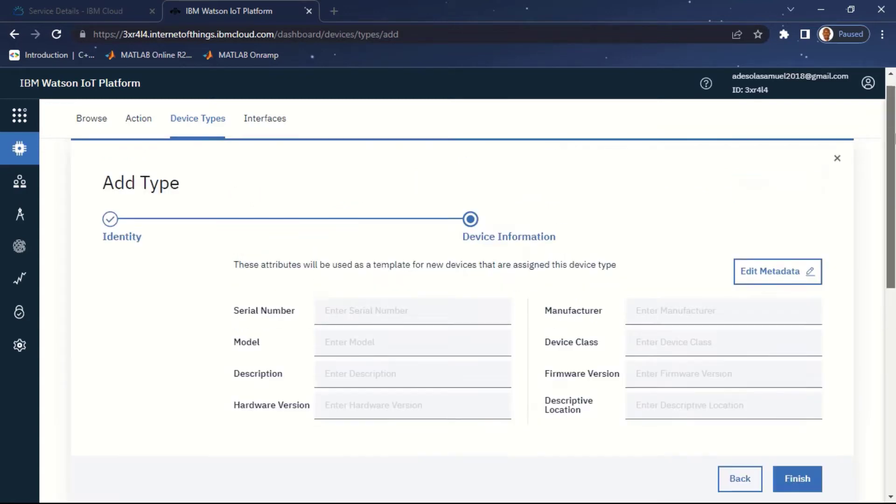
{"action": "scroll", "coordinate": [893, 186], "scroll_direction": "down", "scroll_amount": 2}
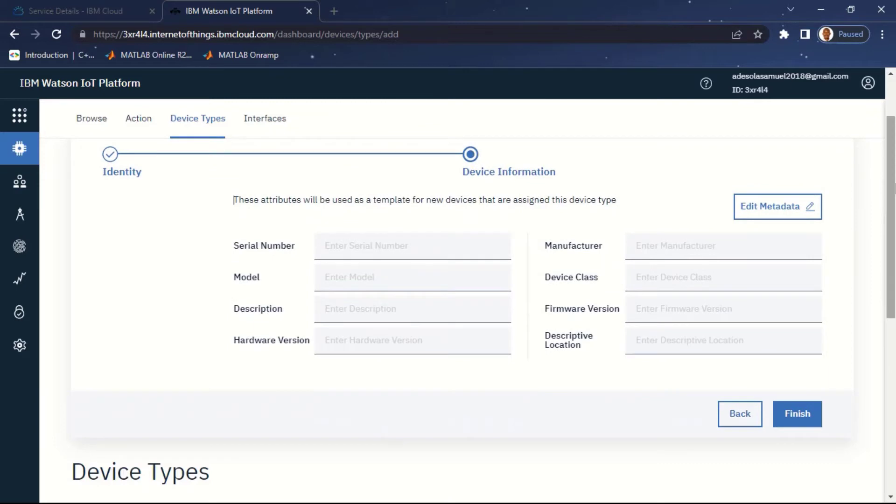
{"action": "left_click", "coordinate": [372, 248]}
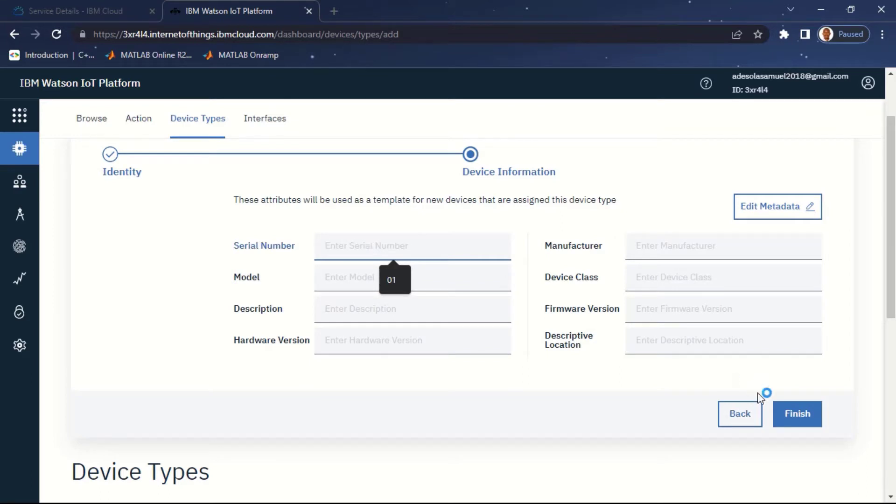
{"action": "left_click", "coordinate": [809, 414]}
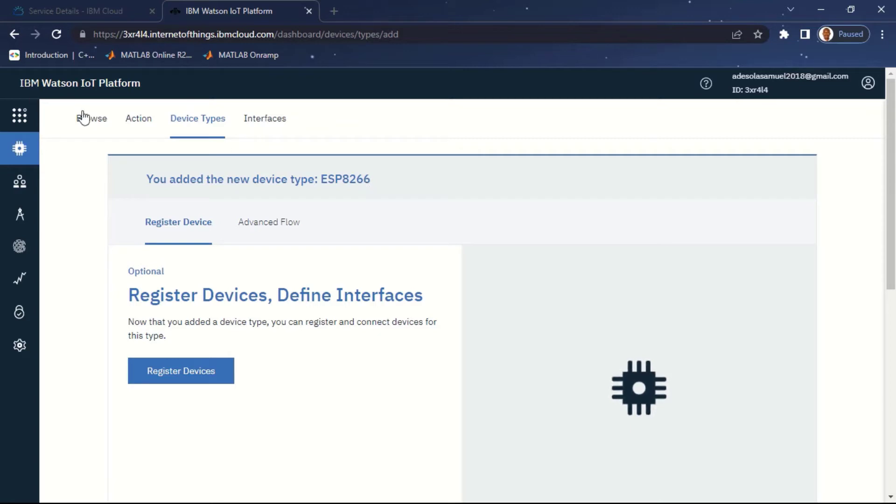
Step: Switch to the Browse devices list and start creating a device from the empty table
{"action": "left_click", "coordinate": [98, 124]}
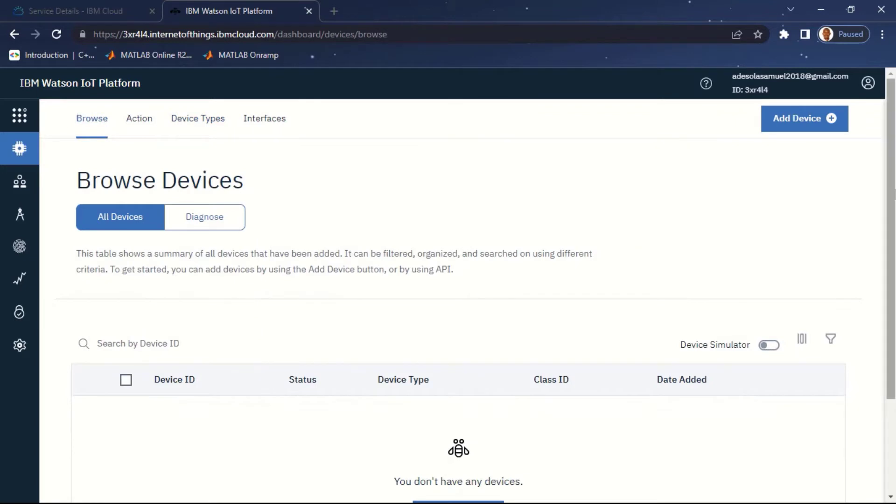
{"action": "scroll", "coordinate": [894, 259], "scroll_direction": "down", "scroll_amount": 2}
{"action": "left_click_drag", "start_coordinate": [894, 260], "coordinate": [886, 210]}
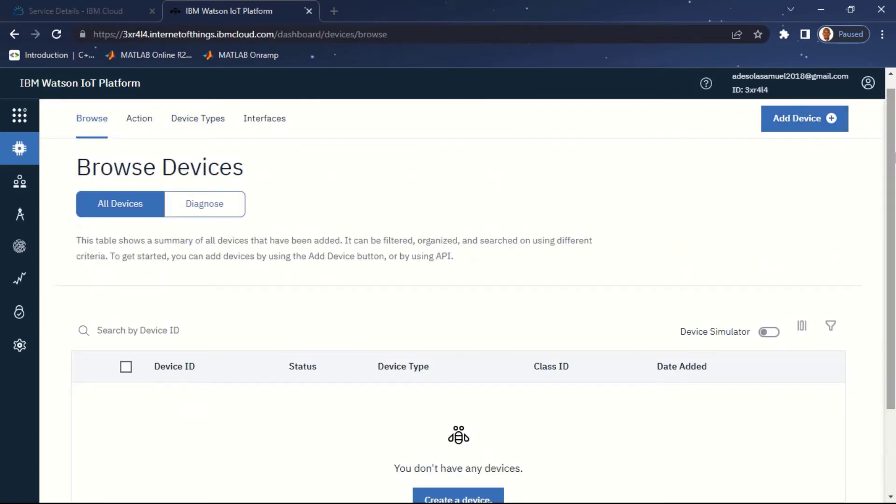
{"action": "left_click_drag", "start_coordinate": [891, 248], "coordinate": [892, 330]}
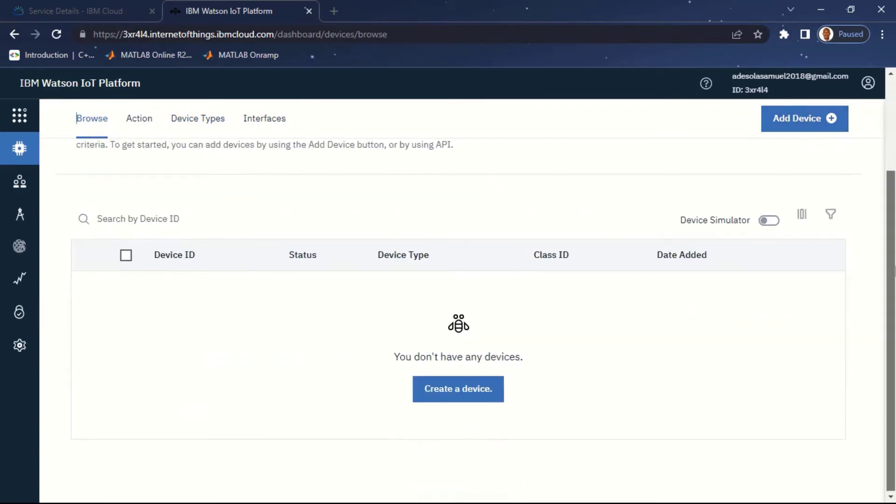
{"action": "left_click", "coordinate": [437, 398]}
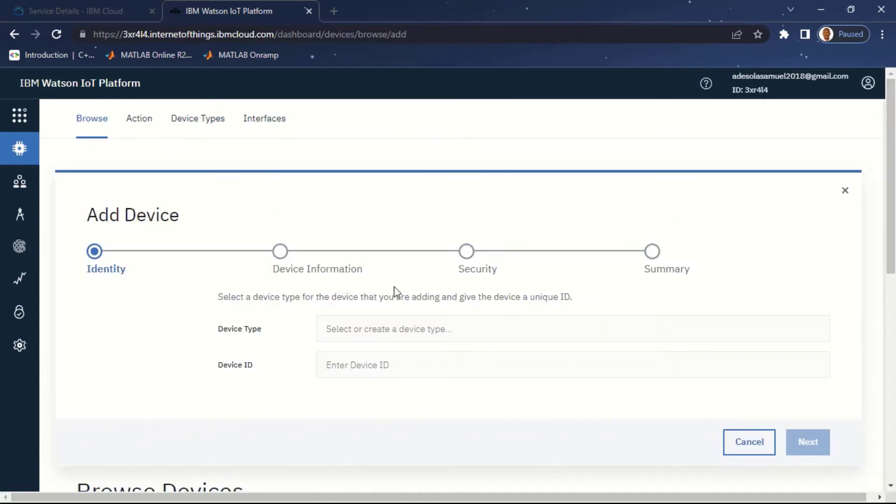
Step: Choose ESP8266 as the device type and enter Device1 as the device ID
{"action": "left_click", "coordinate": [425, 329]}
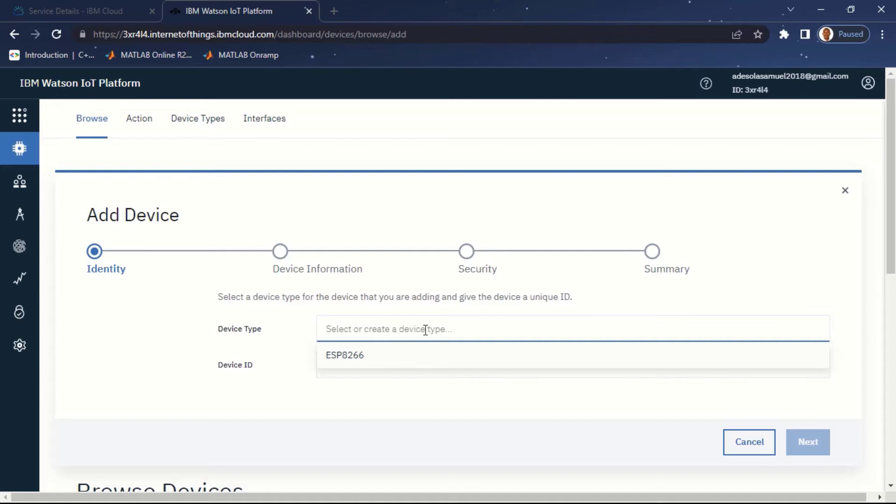
{"action": "left_click", "coordinate": [363, 366]}
{"action": "left_click", "coordinate": [369, 365]}
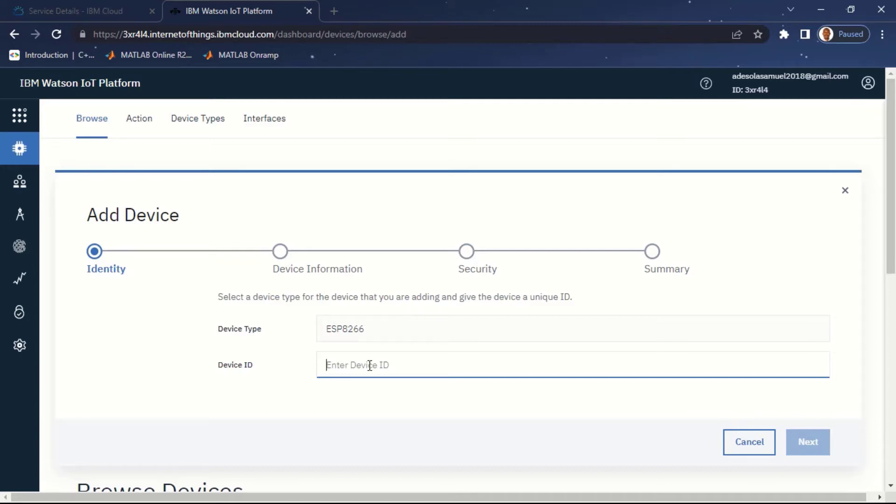
{"action": "type", "text": "Dev"}
{"action": "type", "text": "ice1"}
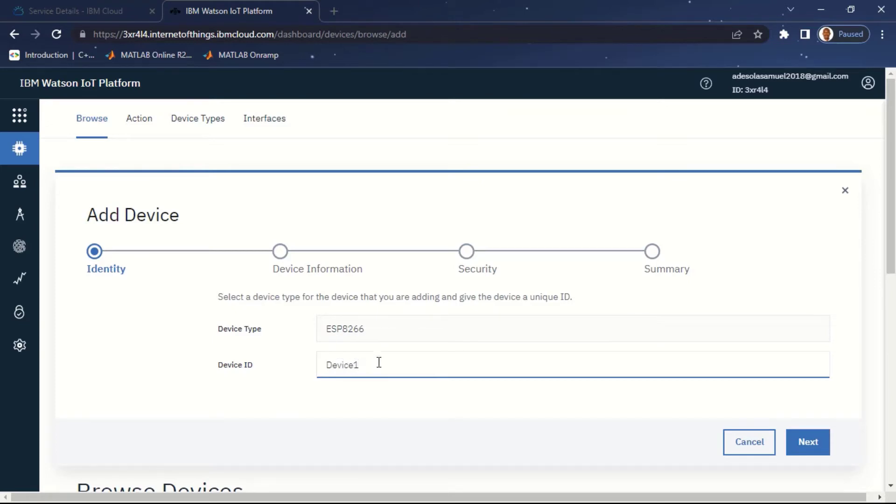
Step: Skip device details, keep the auto-generated token, and finish registering Device1
{"action": "scroll", "coordinate": [895, 199], "scroll_direction": "down", "scroll_amount": 2}
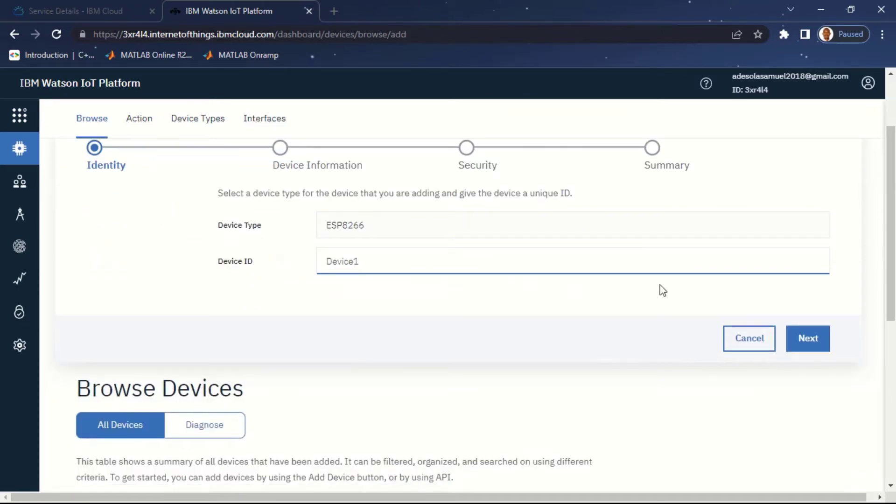
{"action": "left_click", "coordinate": [813, 337]}
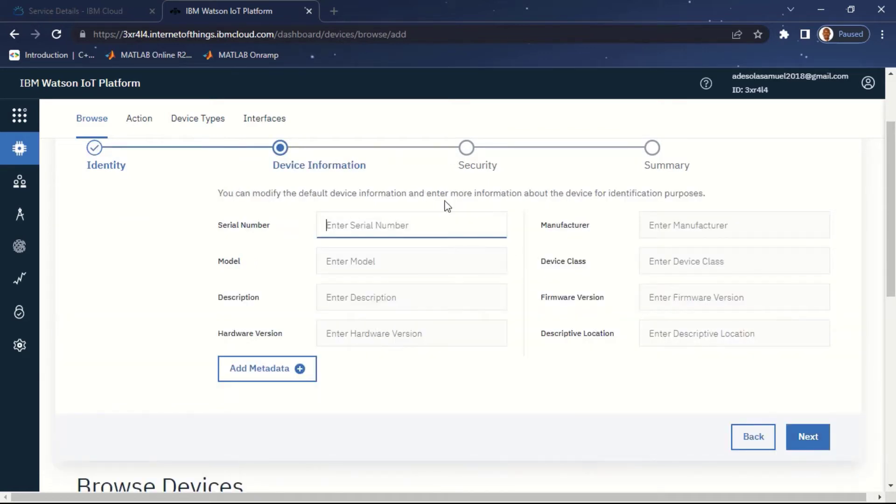
{"action": "scroll", "coordinate": [889, 222], "scroll_direction": "up", "scroll_amount": 2}
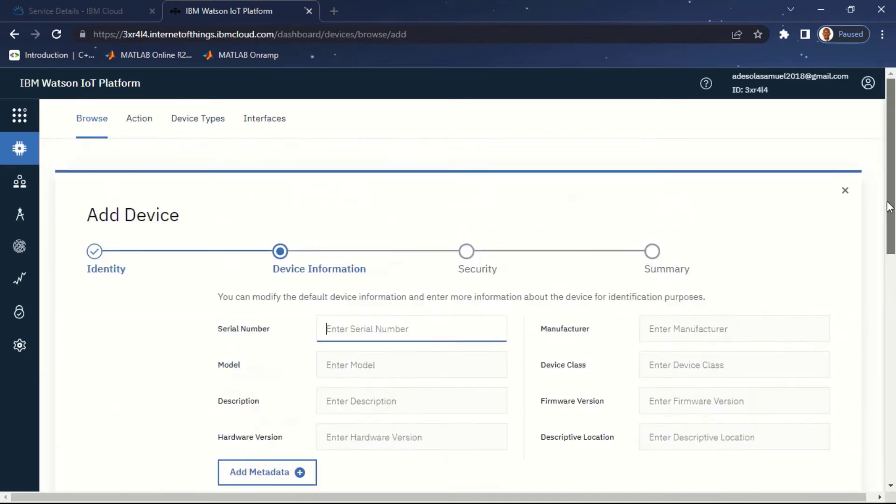
{"action": "scroll", "coordinate": [889, 219], "scroll_direction": "down", "scroll_amount": 2}
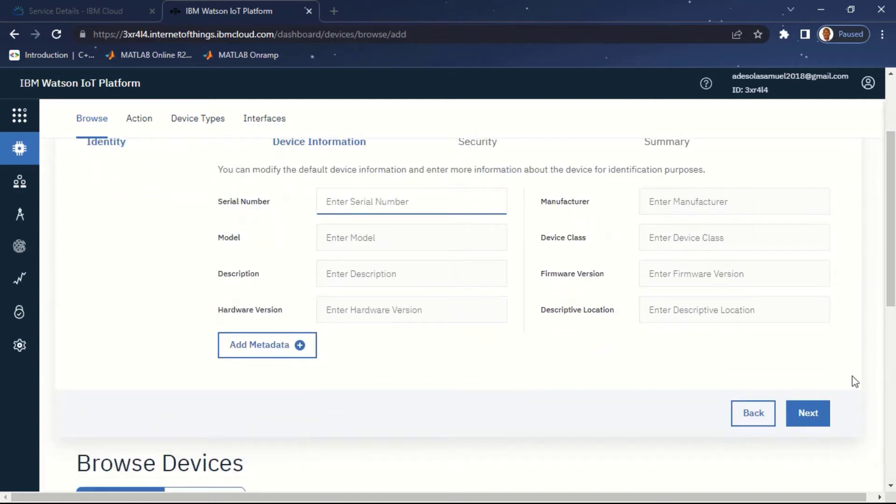
{"action": "left_click", "coordinate": [802, 414]}
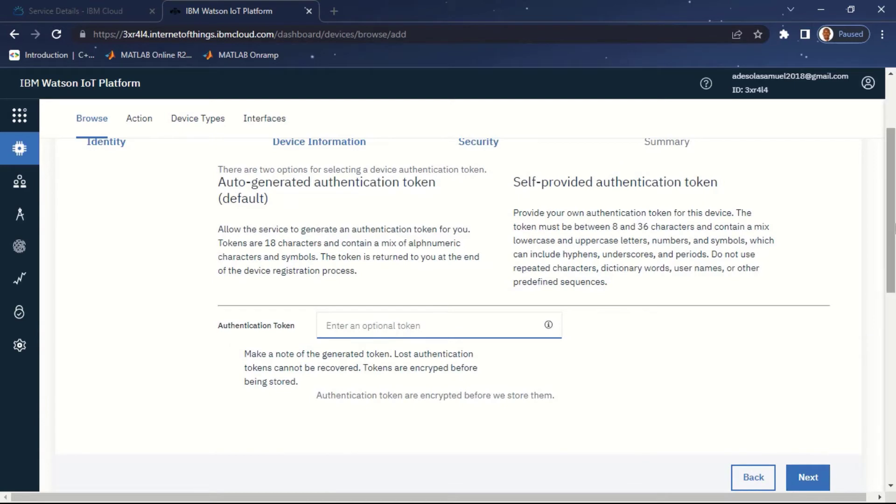
{"action": "left_click_drag", "start_coordinate": [894, 229], "coordinate": [894, 247]}
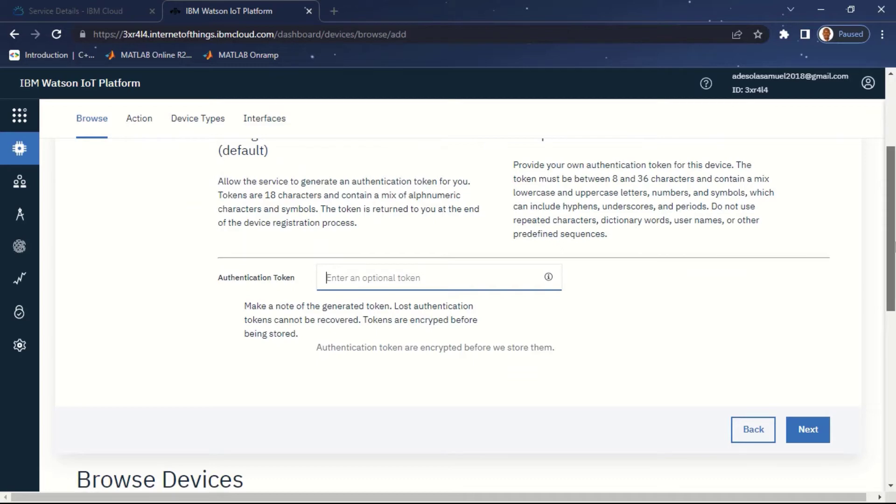
{"action": "left_click_drag", "start_coordinate": [894, 248], "coordinate": [894, 255]}
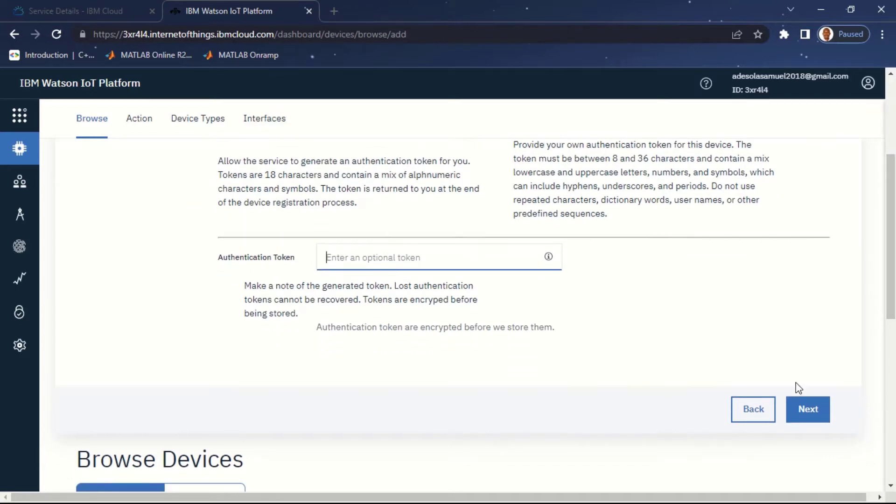
{"action": "left_click", "coordinate": [809, 409]}
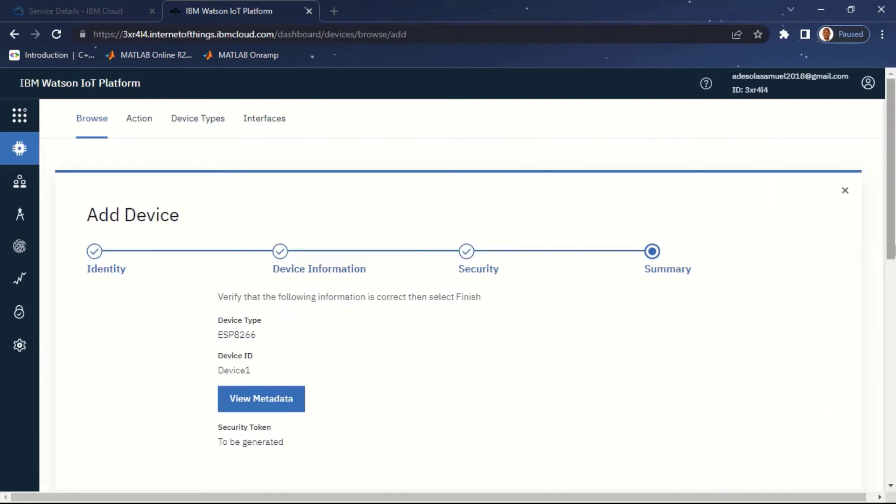
{"action": "left_click_drag", "start_coordinate": [894, 210], "coordinate": [894, 300]}
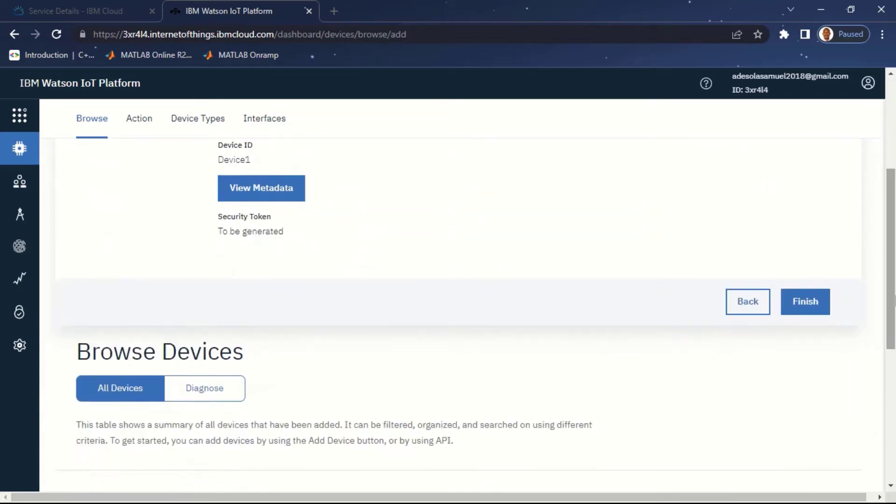
{"action": "left_click", "coordinate": [818, 309]}
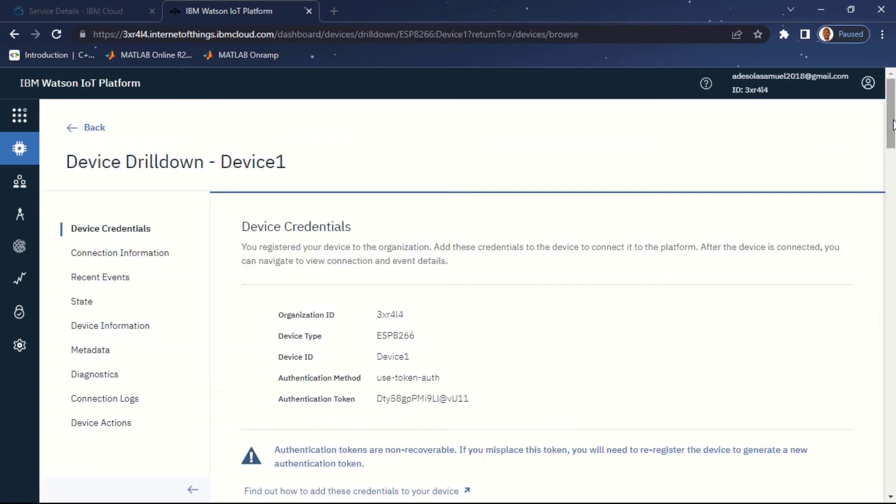
Step: Highlight Device1's name, then select all its token-auth credential rows for copying
{"action": "left_click_drag", "start_coordinate": [224, 163], "coordinate": [286, 167]}
{"action": "left_click", "coordinate": [402, 142]}
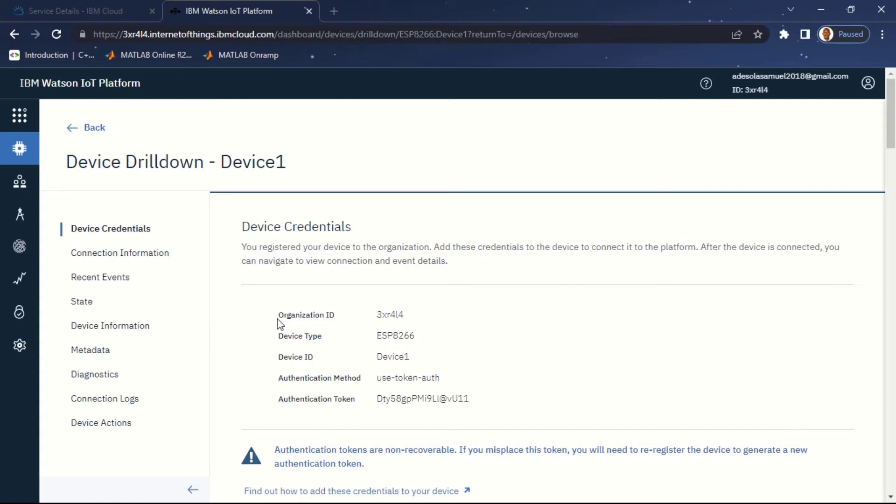
{"action": "left_click_drag", "start_coordinate": [277, 318], "coordinate": [477, 407]}
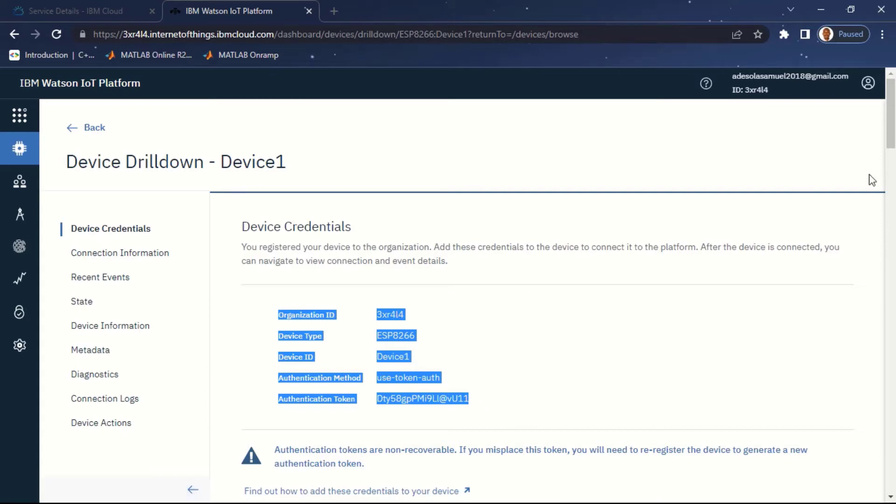
{"action": "mouse_move", "coordinate": [892, 94]}
{"action": "left_mouse_down"}
{"action": "mouse_move", "coordinate": [892, 213]}
{"action": "mouse_move", "coordinate": [893, 101]}
{"action": "left_mouse_up"}
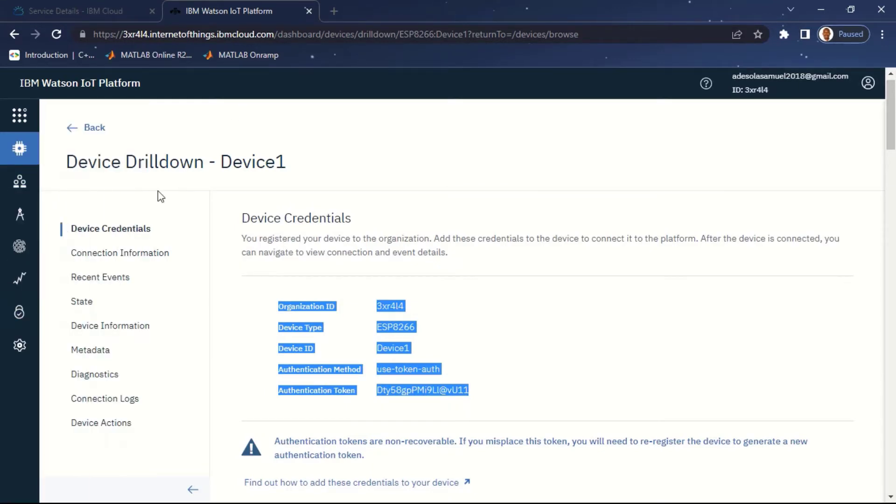
{"action": "mouse_move", "coordinate": [2, 142]}
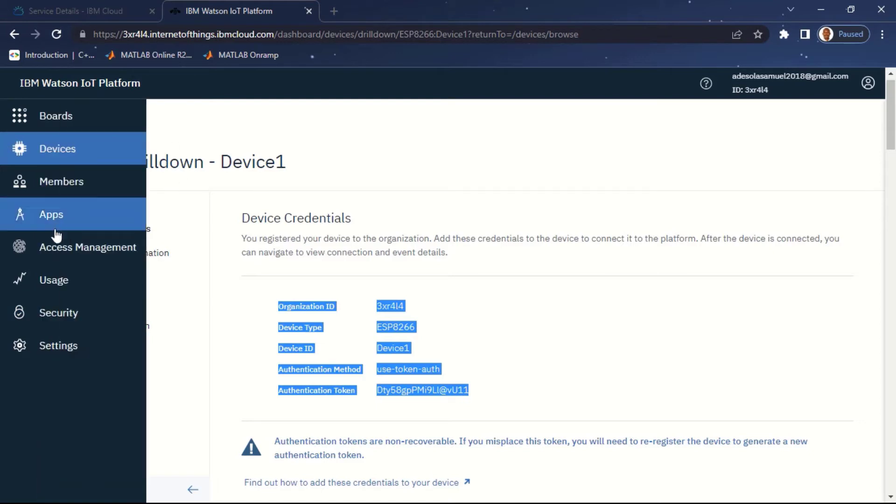
Step: Set the Connection Security default rule level to TLS Optional, accept the warning, and save
{"action": "left_click", "coordinate": [83, 313]}
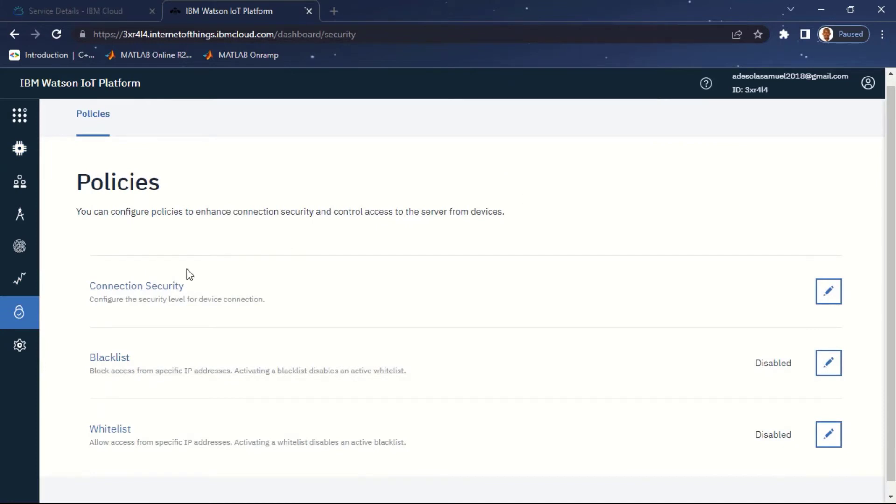
{"action": "left_click", "coordinate": [829, 294]}
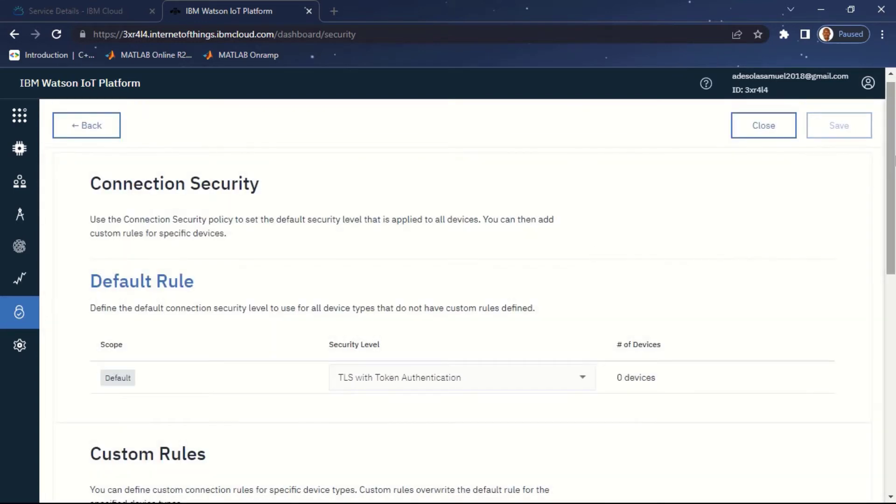
{"action": "scroll", "coordinate": [892, 224], "scroll_direction": "down", "scroll_amount": 3}
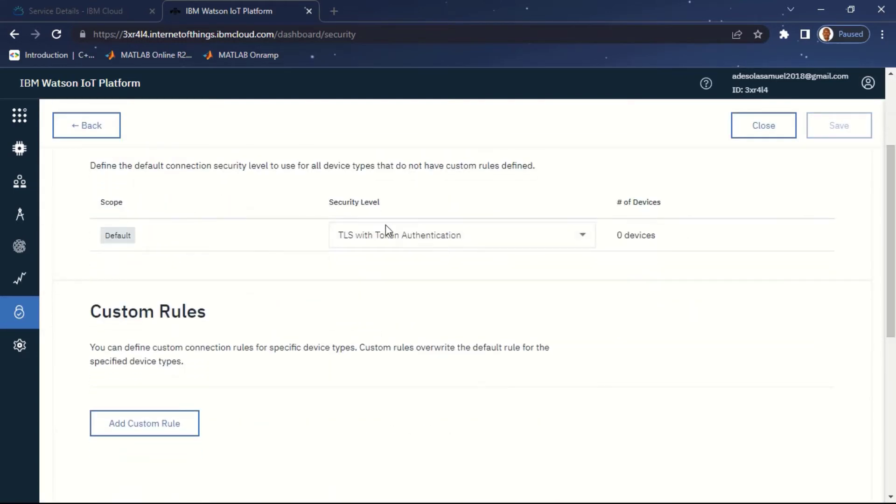
{"action": "left_click", "coordinate": [590, 242]}
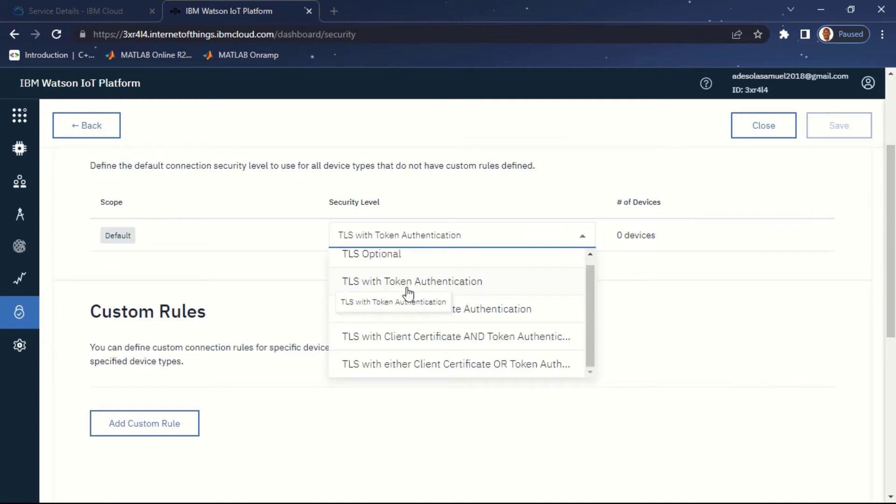
{"action": "left_click", "coordinate": [422, 264]}
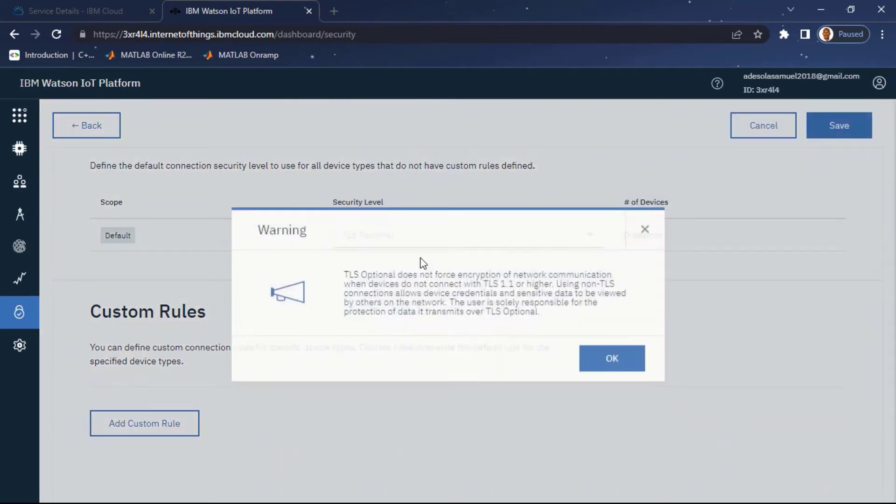
{"action": "left_click", "coordinate": [622, 360]}
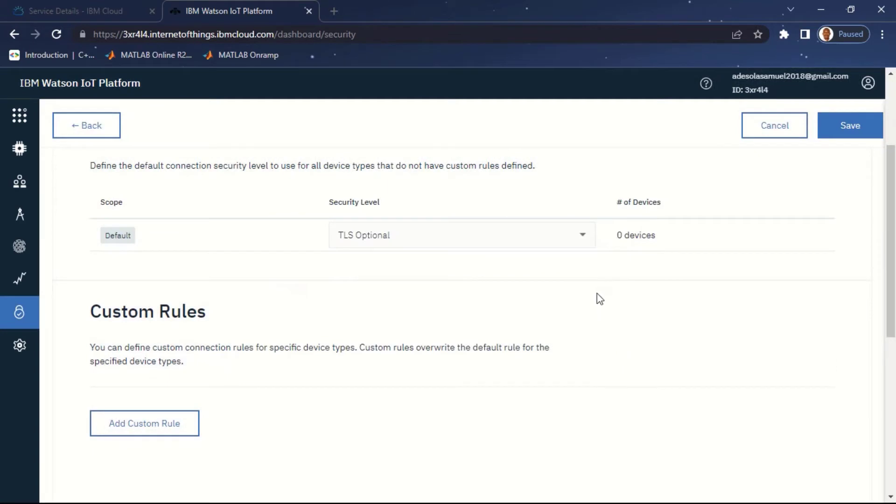
{"action": "left_click", "coordinate": [860, 127]}
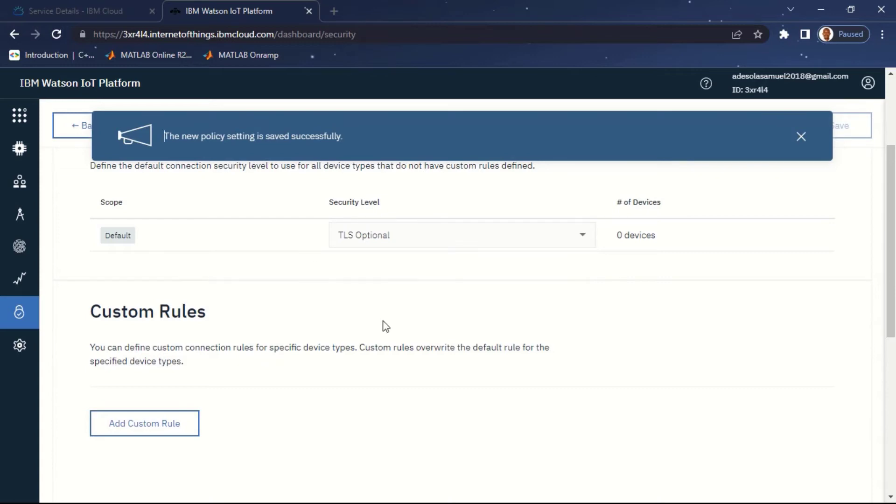
{"action": "scroll", "coordinate": [892, 155], "scroll_direction": "up", "scroll_amount": 3}
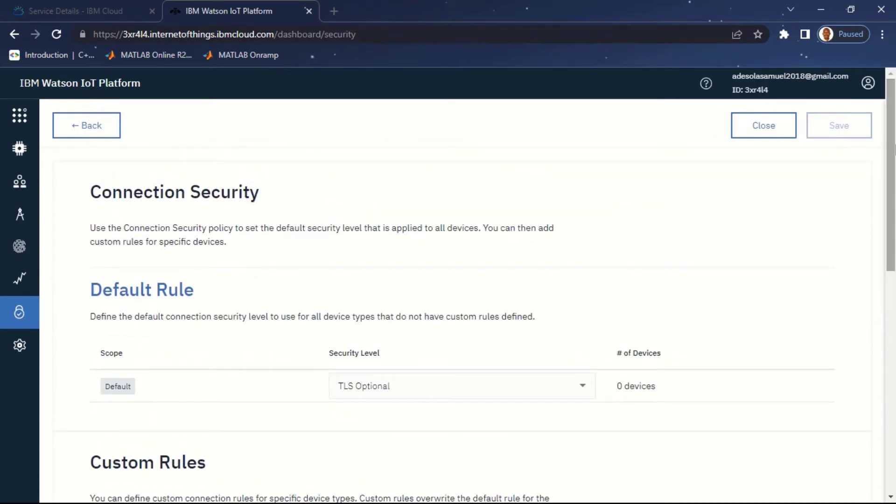
{"action": "left_click_drag", "start_coordinate": [894, 149], "coordinate": [893, 189]}
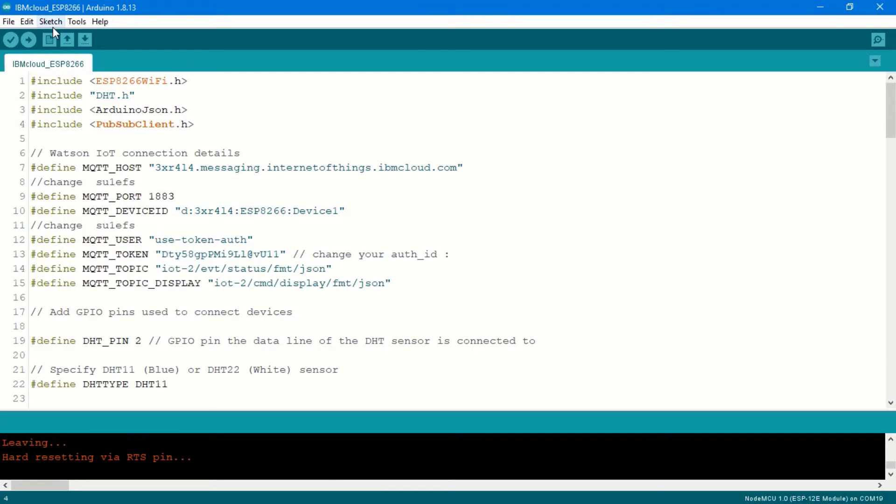
Step: Search 'pubsubclient' in the Library Manager to confirm PubSubClient is installed
{"action": "left_click", "coordinate": [76, 22]}
{"action": "mouse_move", "coordinate": [53, 22]}
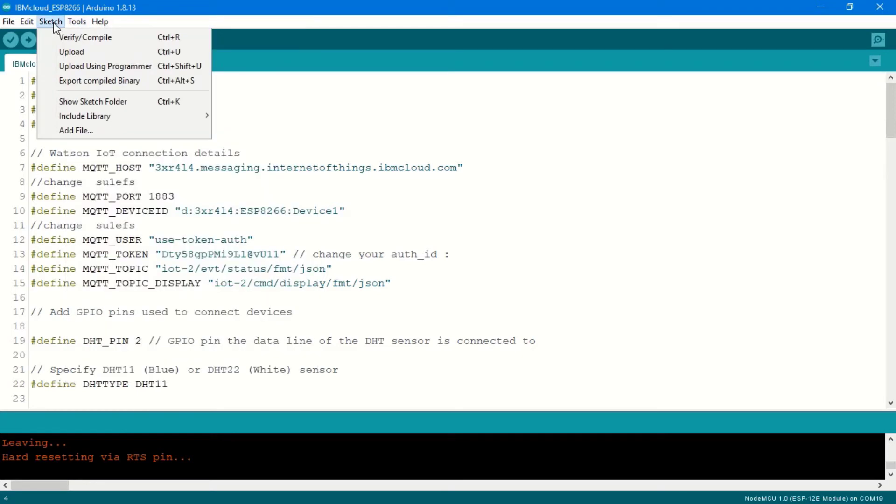
{"action": "mouse_move", "coordinate": [189, 121]}
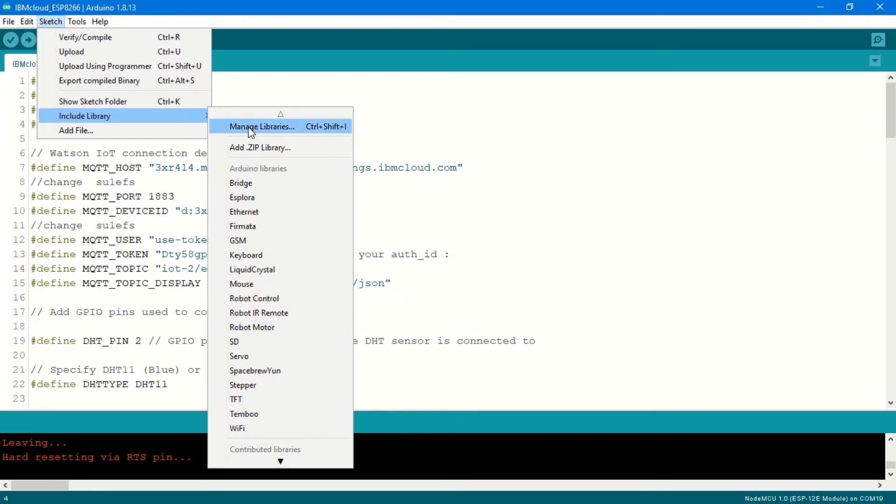
{"action": "left_click", "coordinate": [249, 127]}
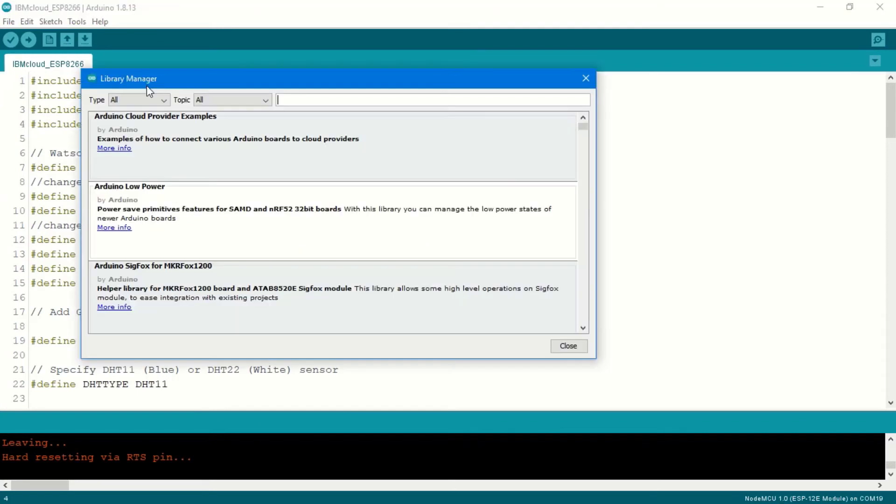
{"action": "left_click", "coordinate": [303, 105]}
{"action": "type", "text": "pubsubclient"}
{"action": "scroll", "coordinate": [573, 279], "scroll_direction": "down", "scroll_amount": 5}
{"action": "mouse_move", "coordinate": [147, 159]}
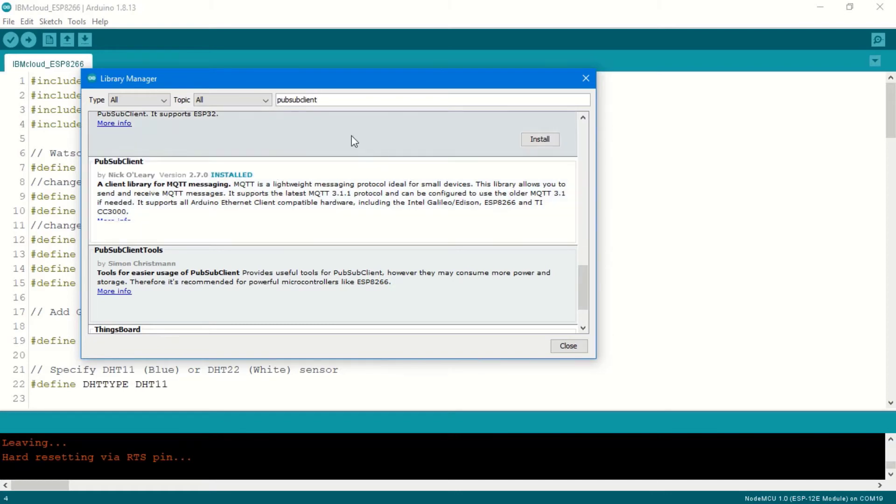
Step: Search 'arduinojson', confirm ArduinoJson 6.19.4 is installed, and close the Library Manager
{"action": "left_click_drag", "start_coordinate": [330, 100], "coordinate": [274, 99]}
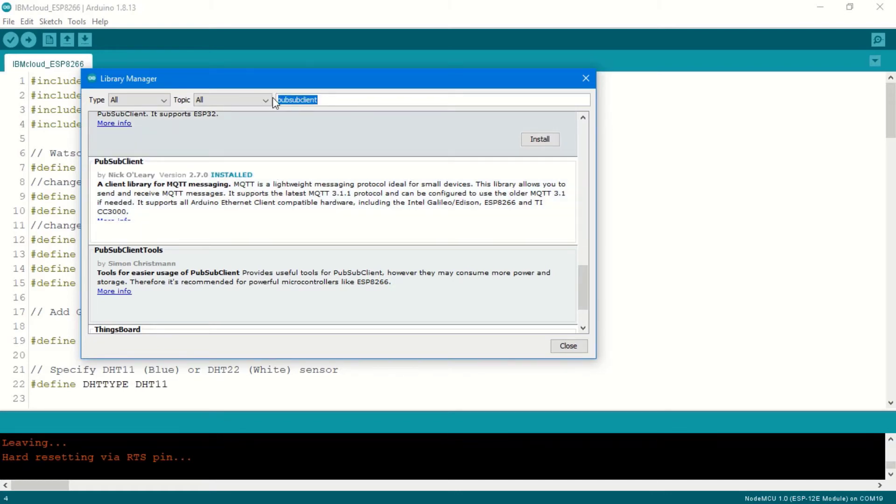
{"action": "type", "text": "arduinojson"}
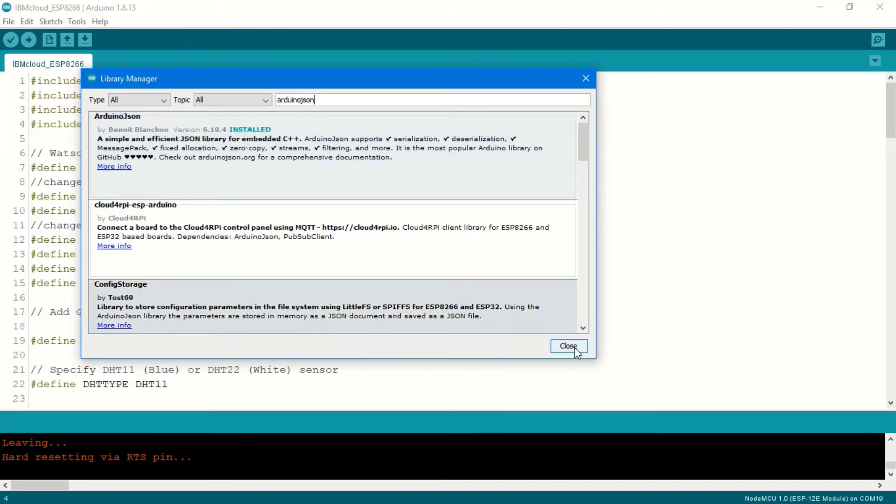
{"action": "left_click", "coordinate": [569, 346]}
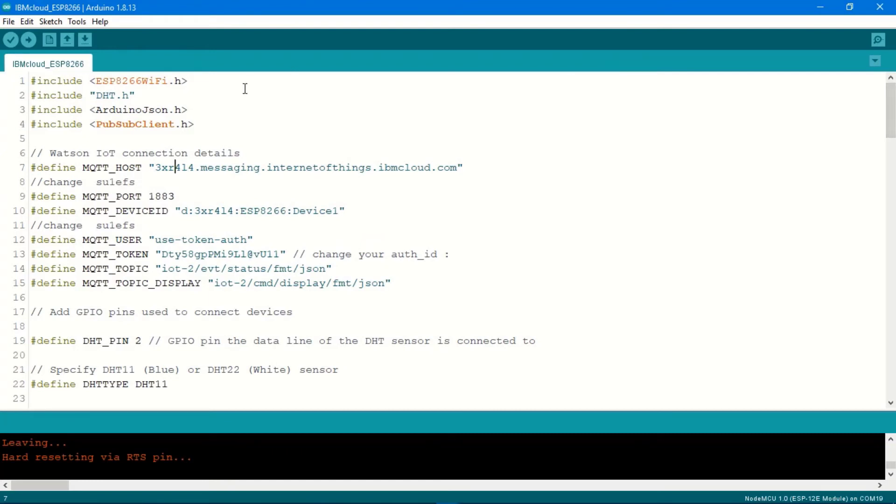
{"action": "left_click_drag", "start_coordinate": [204, 125], "coordinate": [24, 82]}
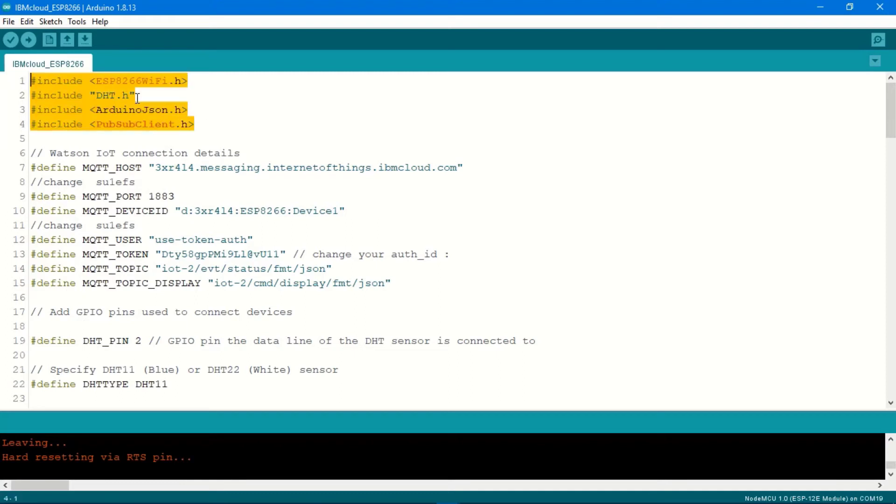
{"action": "left_click", "coordinate": [216, 78]}
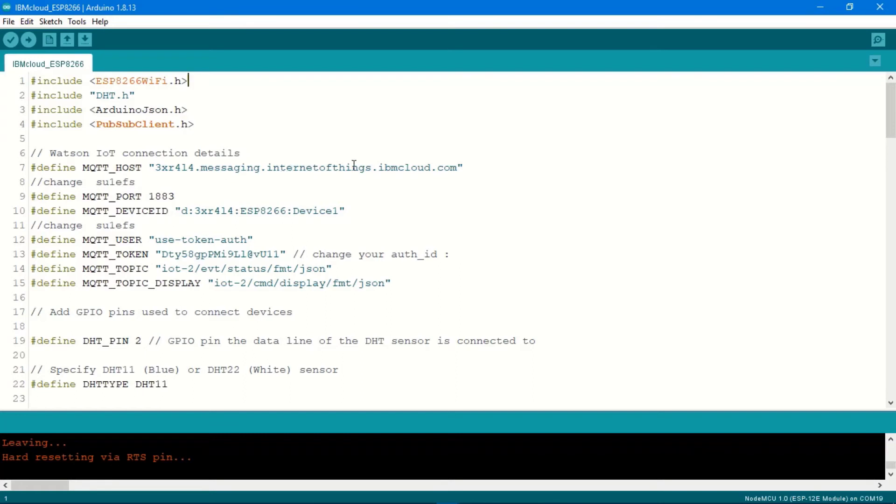
{"action": "left_click", "coordinate": [486, 167]}
{"action": "left_click", "coordinate": [180, 166]}
{"action": "double_click", "coordinate": [180, 166]}
{"action": "mouse_move", "coordinate": [350, 498]}
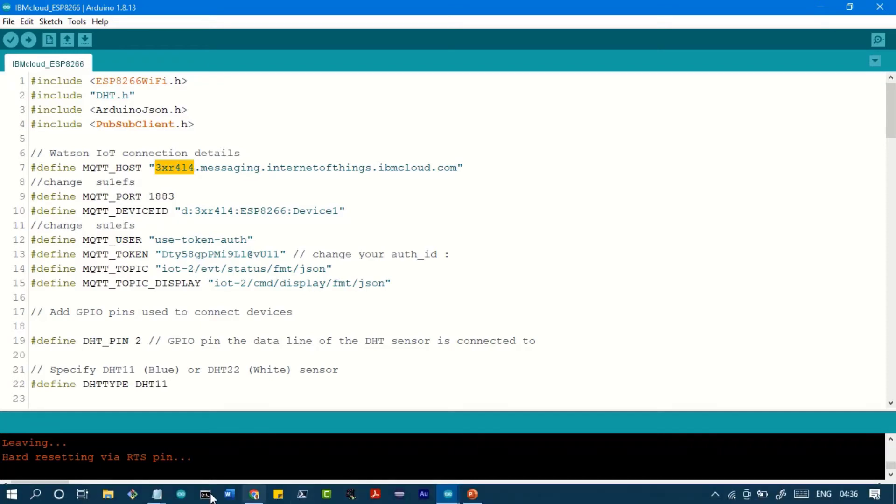
{"action": "mouse_move", "coordinate": [157, 493]}
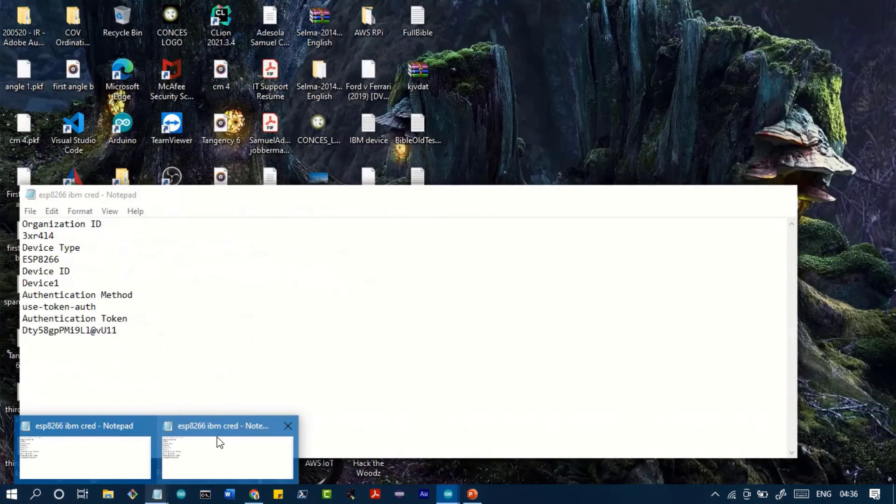
Step: Compare the sketch's device ID parts (organization, ESP8266, Device1) with the saved credential notes
{"action": "left_click", "coordinate": [217, 441]}
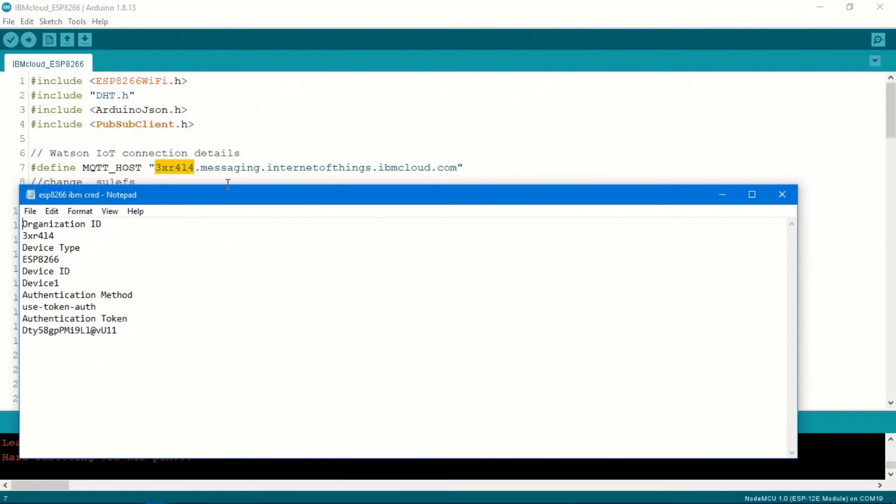
{"action": "left_click", "coordinate": [197, 171]}
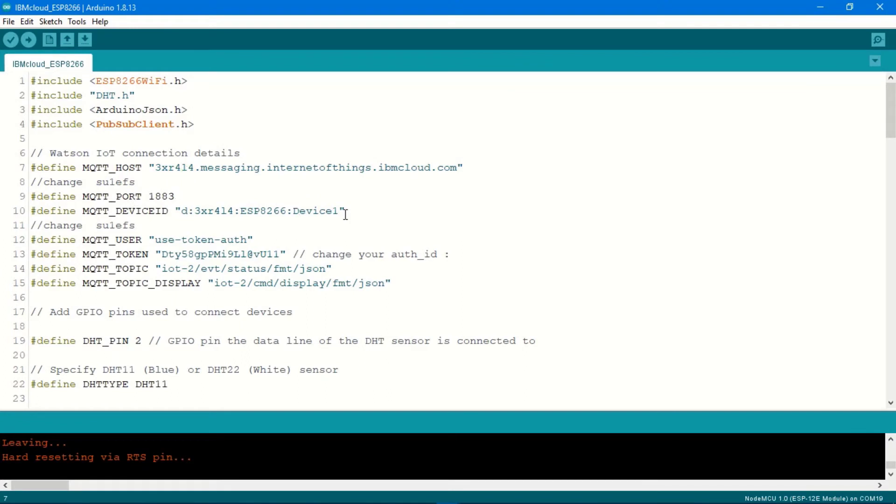
{"action": "left_click_drag", "start_coordinate": [182, 211], "coordinate": [333, 228]}
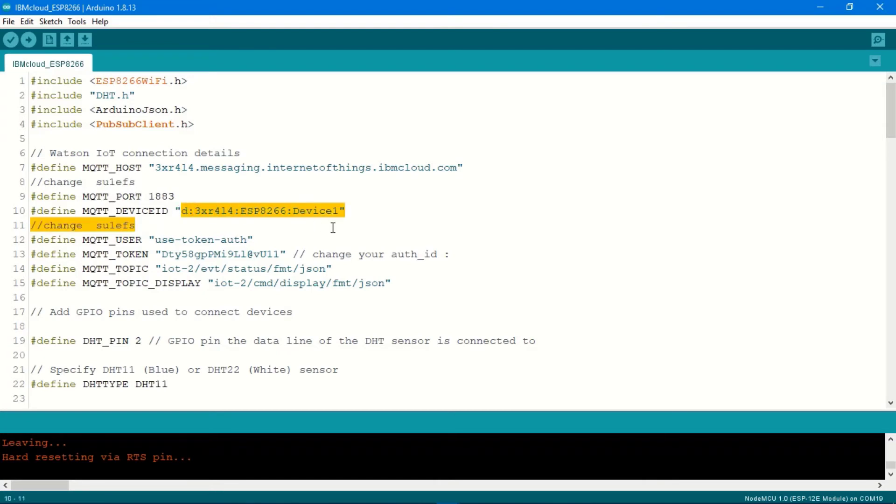
{"action": "left_click", "coordinate": [359, 208]}
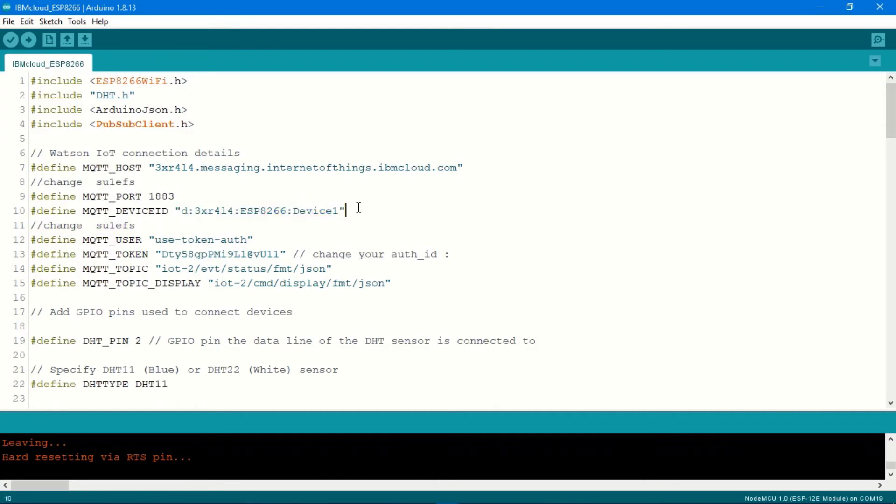
{"action": "double_click", "coordinate": [215, 214]}
{"action": "double_click", "coordinate": [271, 210]}
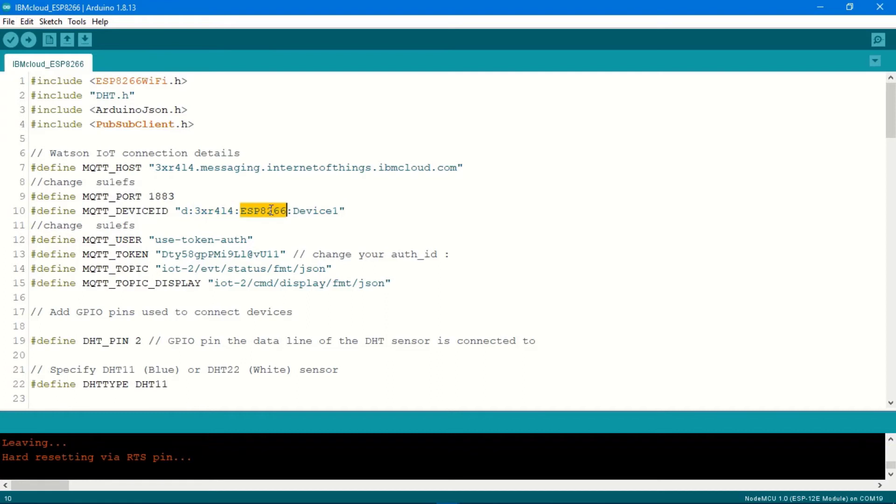
{"action": "double_click", "coordinate": [317, 213]}
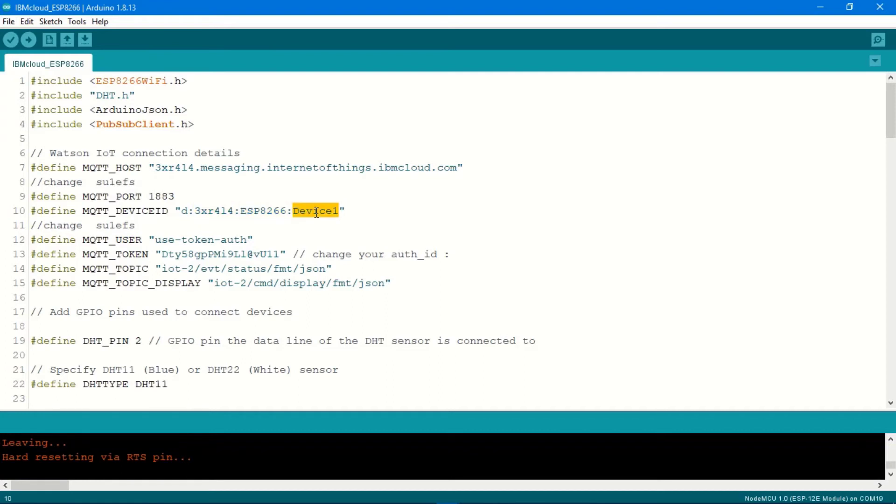
Step: Check the authentication token and the 'token' MQTT user, then compile the sketch with Verify
{"action": "double_click", "coordinate": [191, 253]}
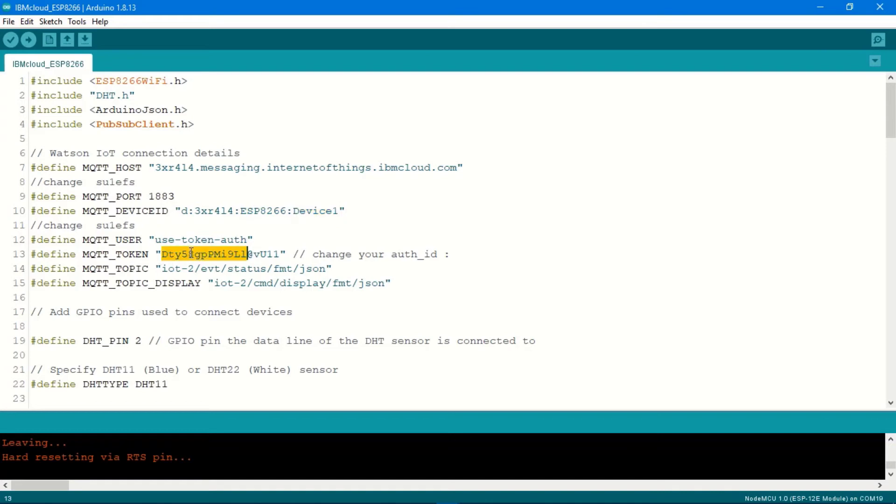
{"action": "double_click", "coordinate": [185, 240]}
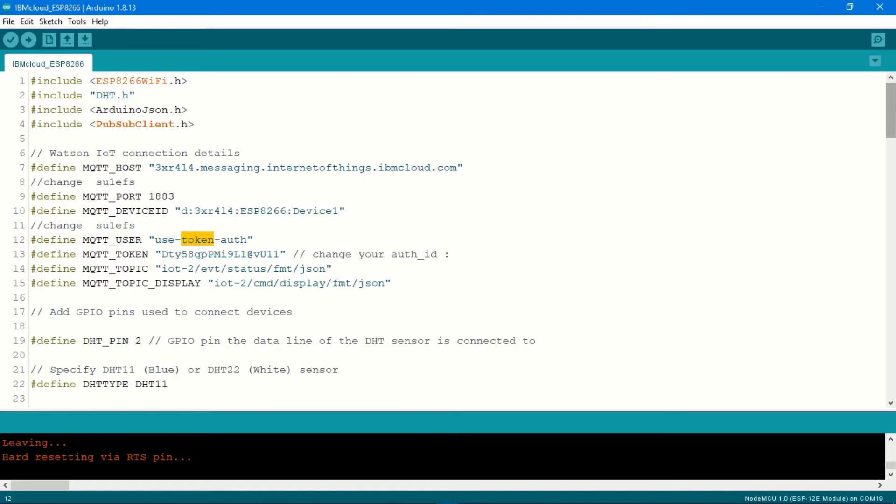
{"action": "left_click_drag", "start_coordinate": [893, 106], "coordinate": [892, 86]}
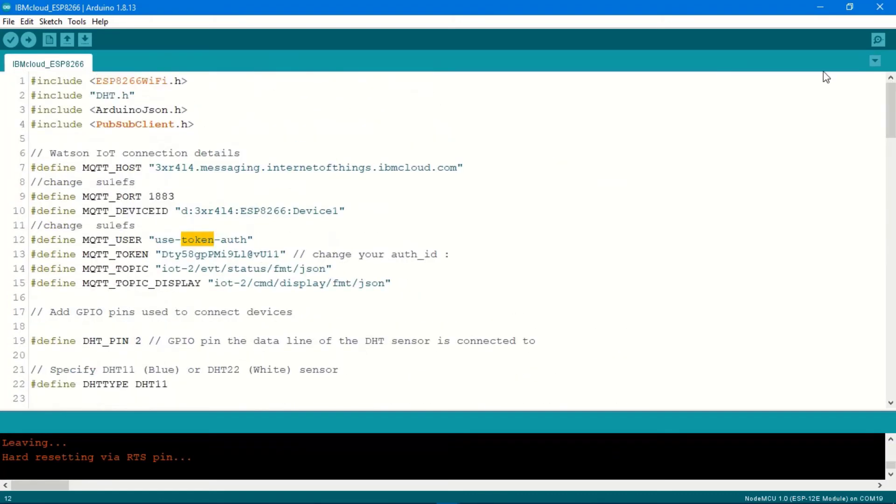
{"action": "left_click", "coordinate": [13, 40]}
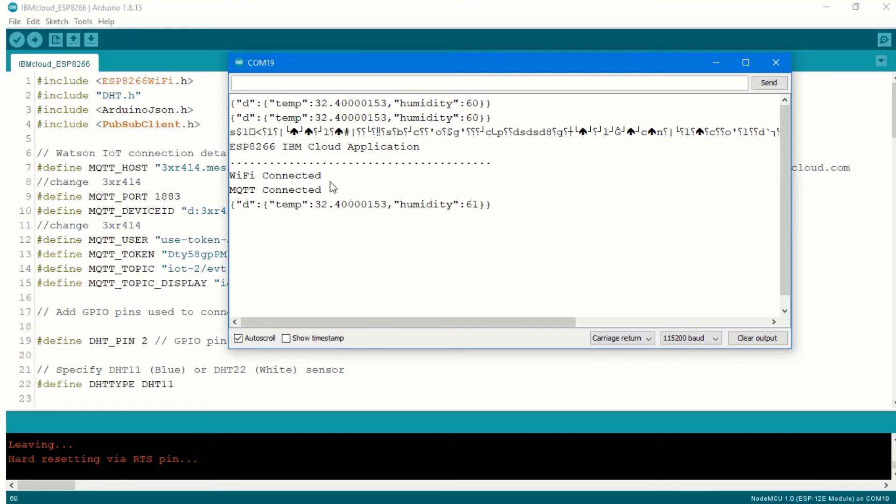
Step: Hide the Serial Monitor and minimize Arduino IDE to get back to Chrome
{"action": "left_click", "coordinate": [716, 64]}
{"action": "left_click", "coordinate": [827, 7]}
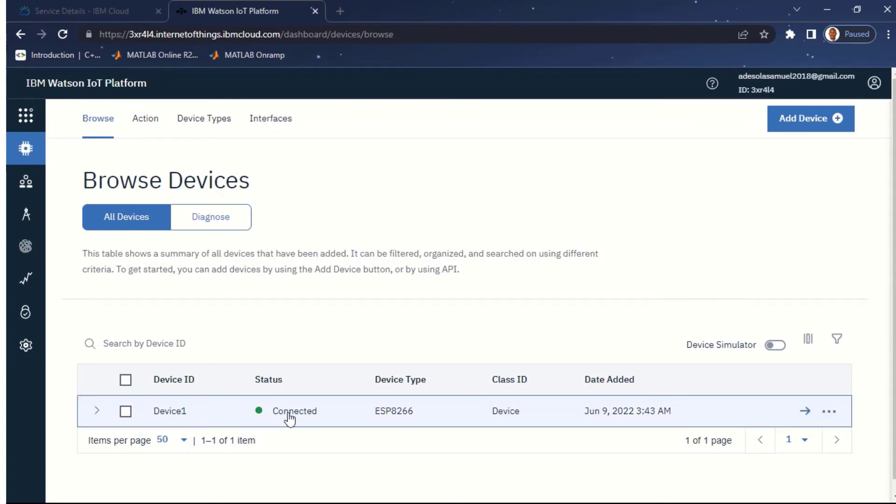
Step: Expand Device1's row and review its Recent Events showing temp 32.5 and humidity 60 status readings
{"action": "scroll", "coordinate": [224, 392], "scroll_direction": "down", "scroll_amount": 1}
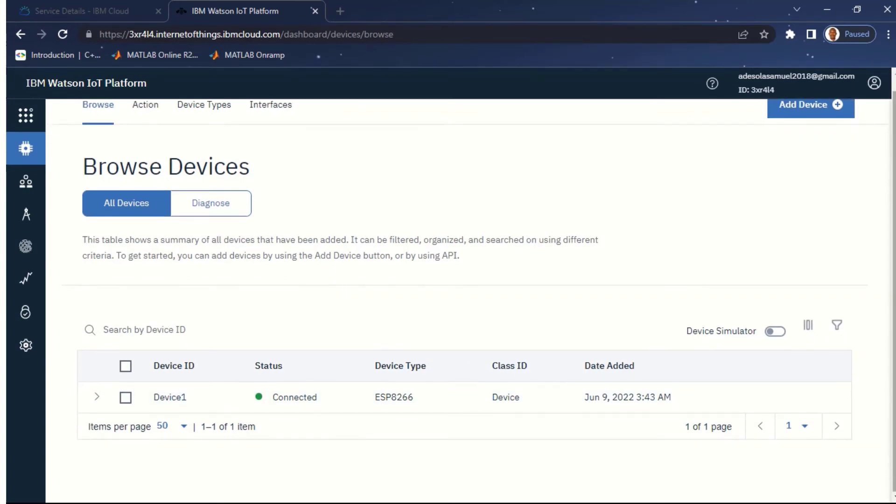
{"action": "left_click", "coordinate": [97, 398]}
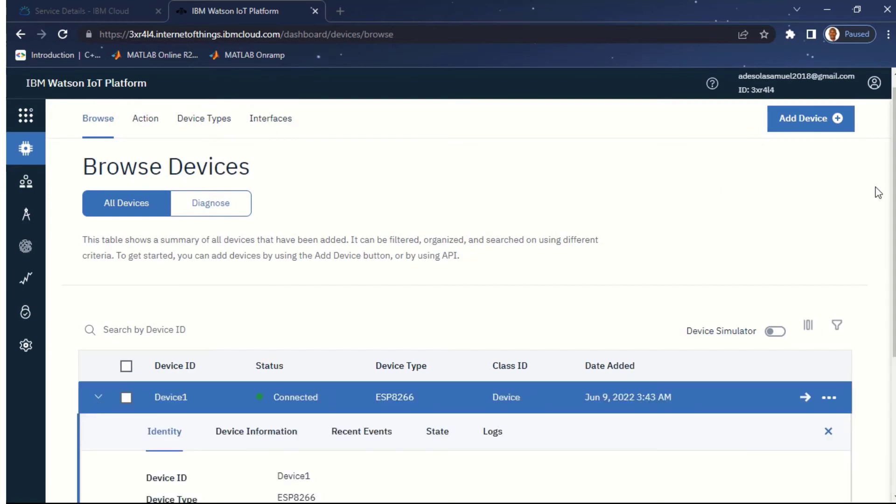
{"action": "scroll", "coordinate": [756, 294], "scroll_direction": "down", "scroll_amount": 5}
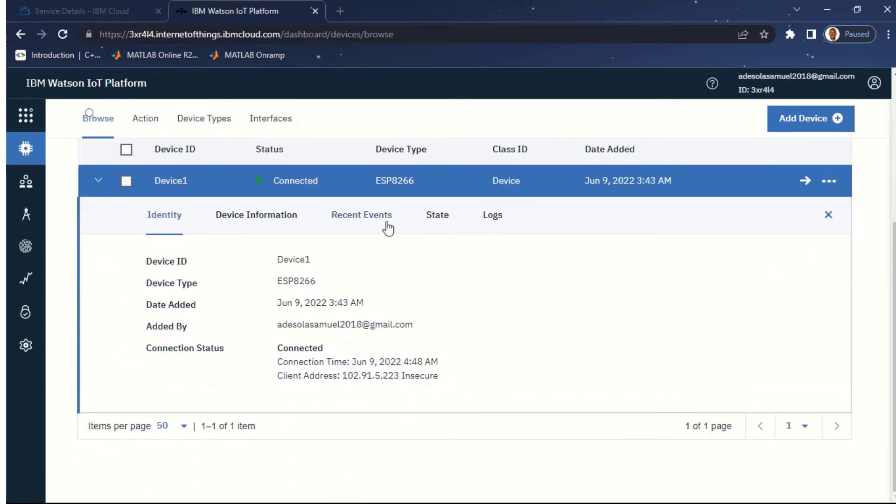
{"action": "left_click", "coordinate": [371, 225]}
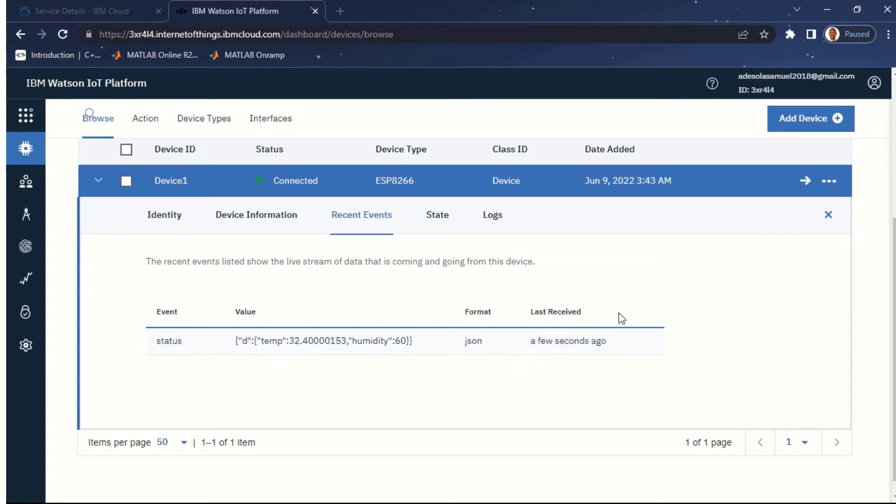
{"action": "scroll", "coordinate": [364, 368], "scroll_direction": "up", "scroll_amount": 3}
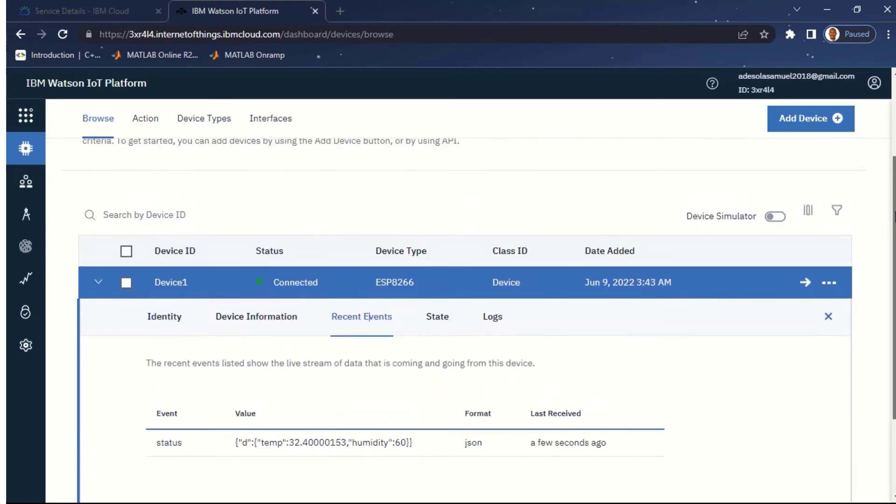
{"action": "scroll", "coordinate": [366, 368], "scroll_direction": "up", "scroll_amount": 1}
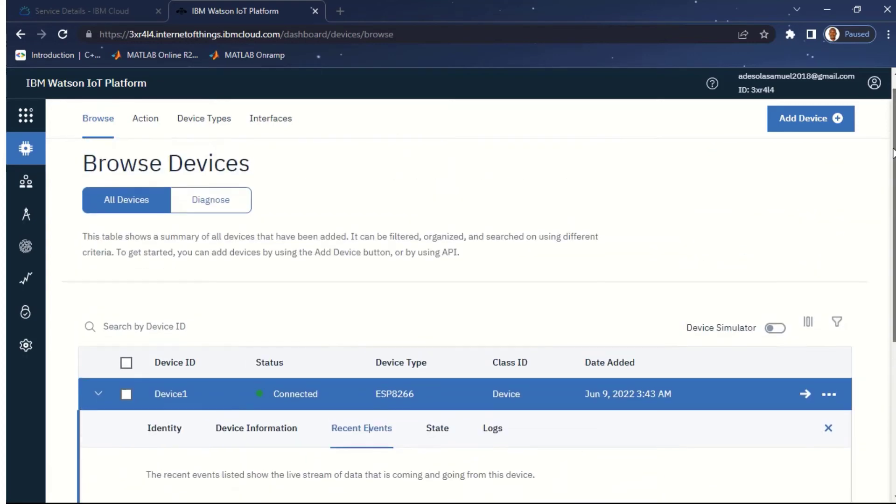
{"action": "scroll", "coordinate": [366, 369], "scroll_direction": "down", "scroll_amount": 2}
{"action": "scroll", "coordinate": [366, 350], "scroll_direction": "down", "scroll_amount": 3}
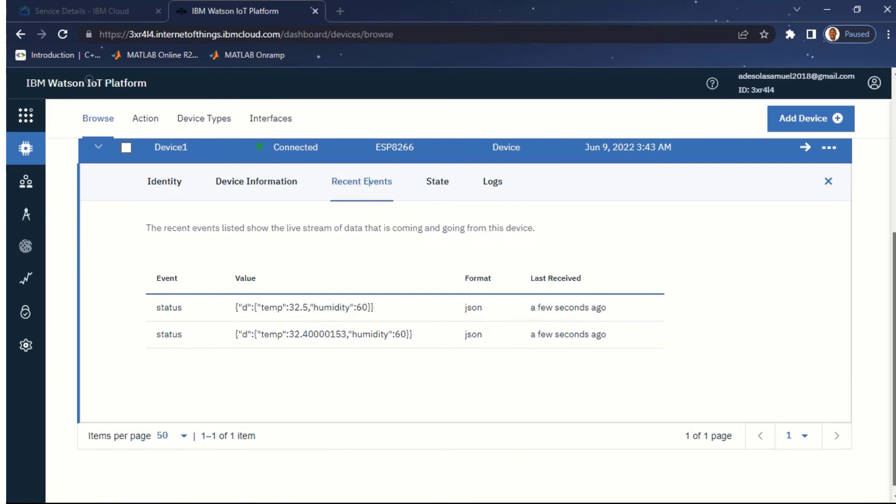
{"action": "scroll", "coordinate": [368, 181], "scroll_direction": "up", "scroll_amount": 5}
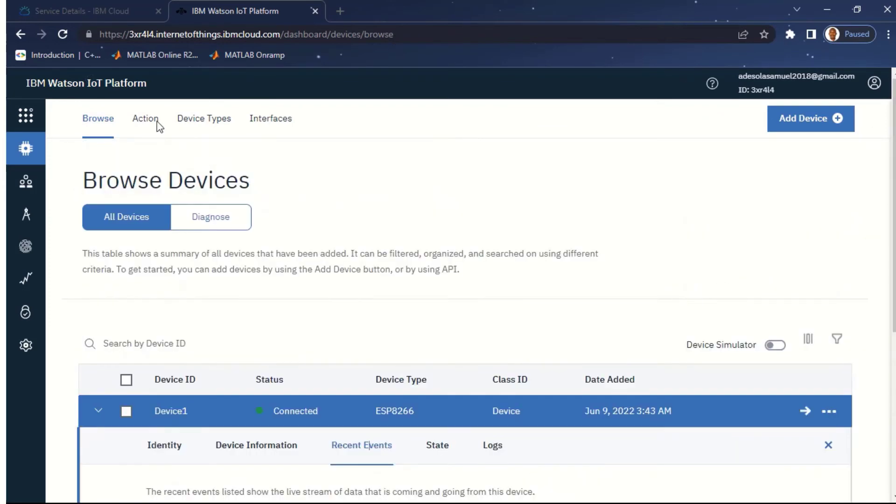
{"action": "mouse_move", "coordinate": [32, 121]}
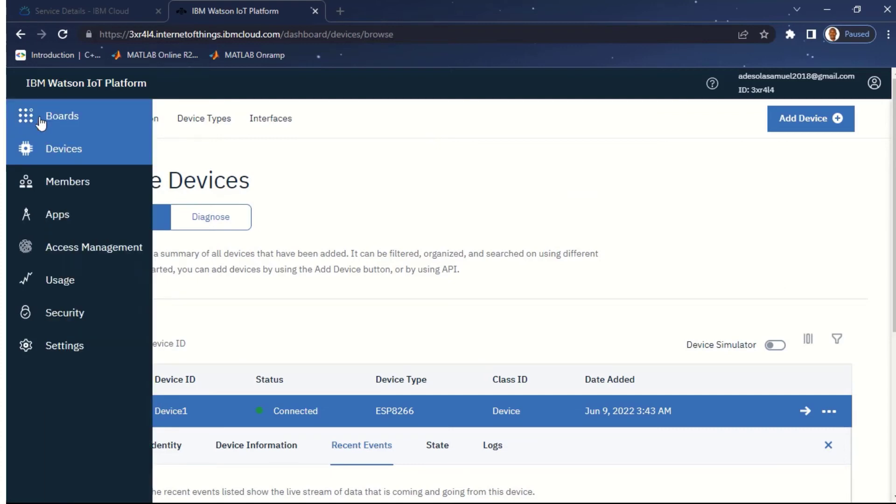
Step: From Boards, open the Usage Overview board (1 device, 0.0 MB) and choose Add New Card
{"action": "left_click", "coordinate": [56, 121]}
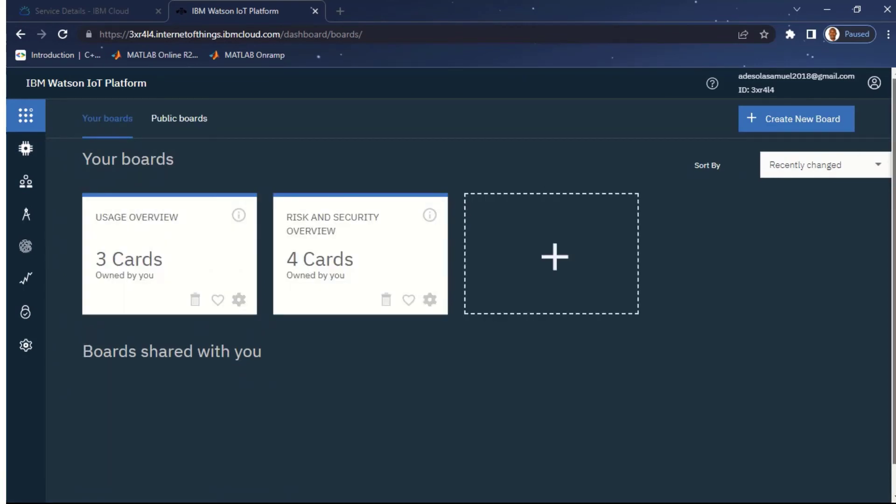
{"action": "scroll", "coordinate": [489, 274], "scroll_direction": "down", "scroll_amount": 1}
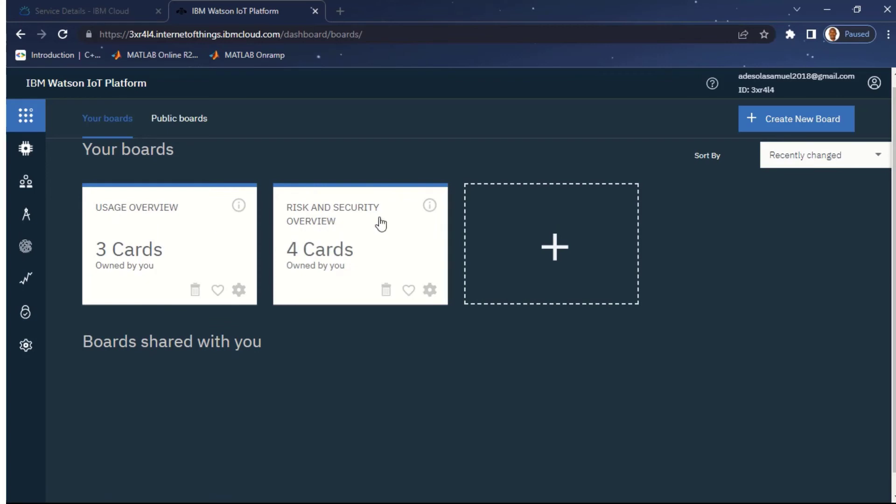
{"action": "left_click", "coordinate": [167, 249]}
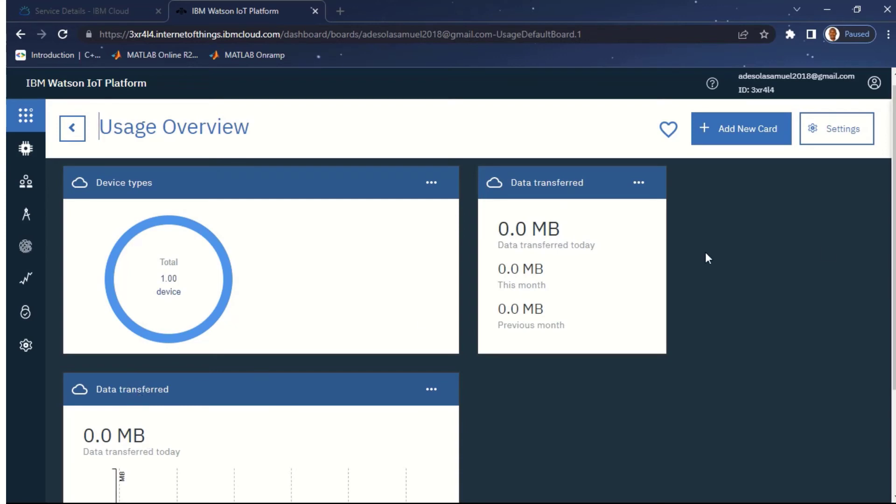
{"action": "scroll", "coordinate": [261, 254], "scroll_direction": "down", "scroll_amount": 1}
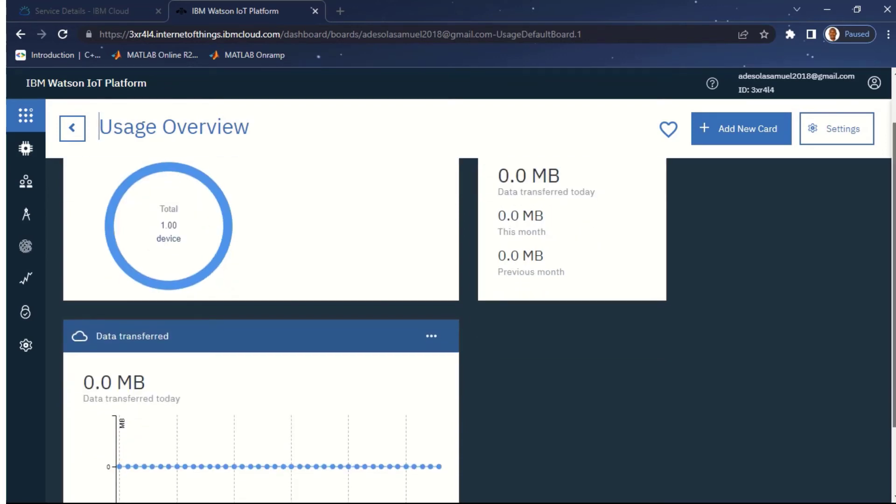
{"action": "left_click", "coordinate": [745, 138]}
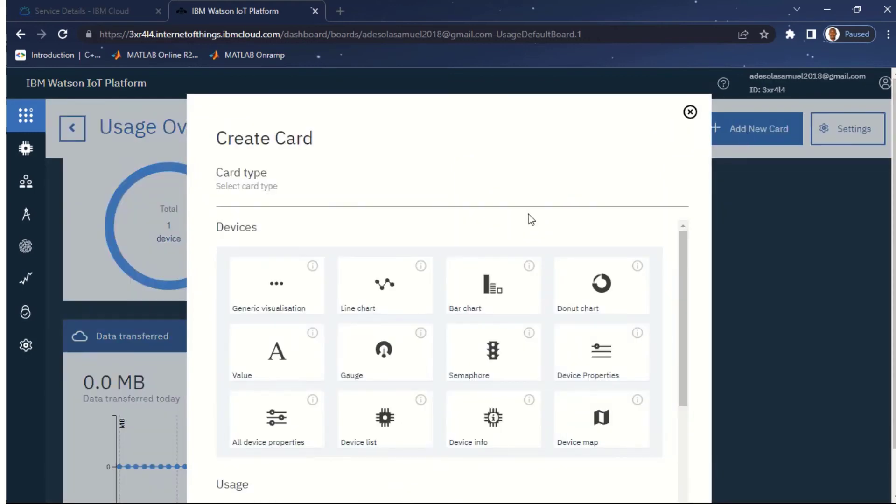
Step: Choose the Line chart card type with Device1 as its data source
{"action": "scroll", "coordinate": [531, 220], "scroll_direction": "down", "scroll_amount": 1}
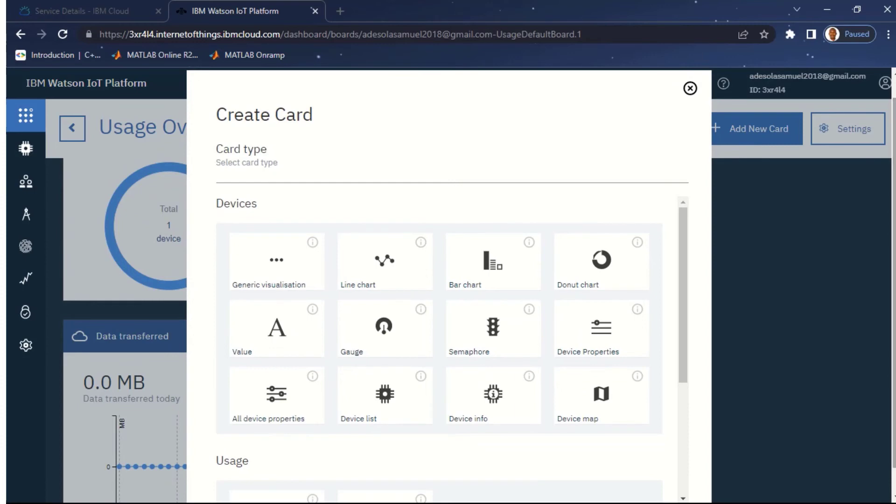
{"action": "left_click", "coordinate": [376, 268]}
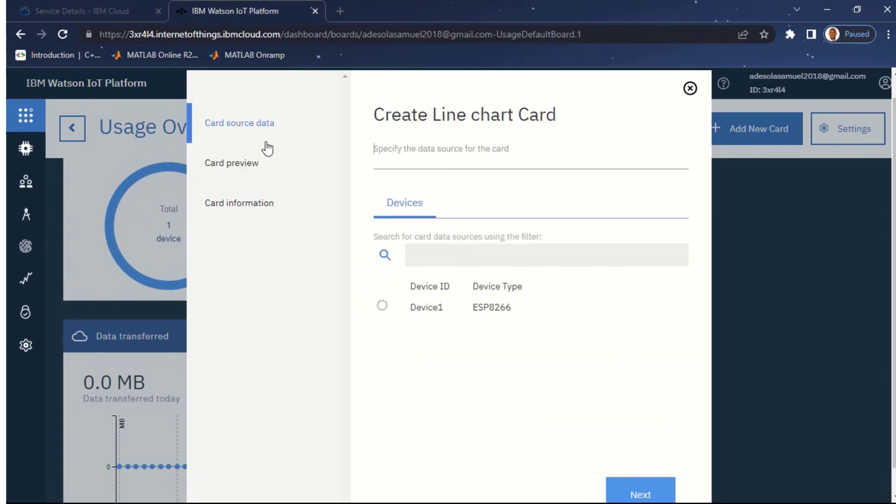
{"action": "left_click", "coordinate": [382, 307]}
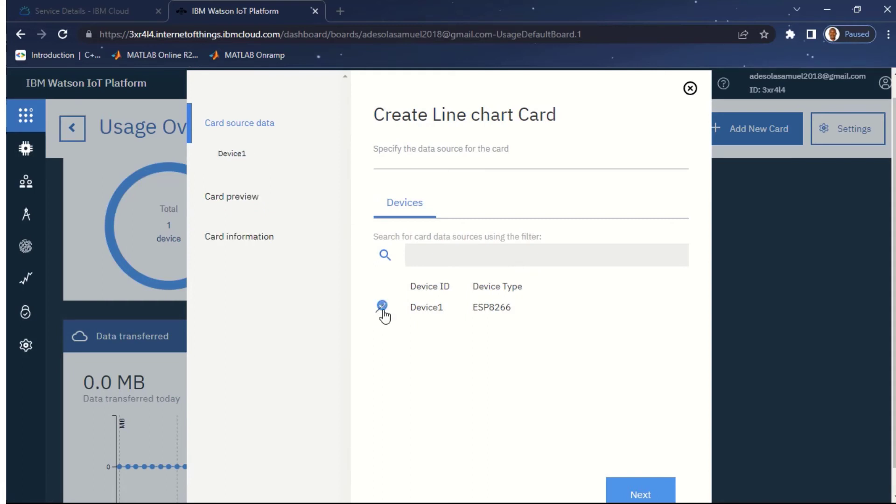
{"action": "left_click", "coordinate": [642, 491]}
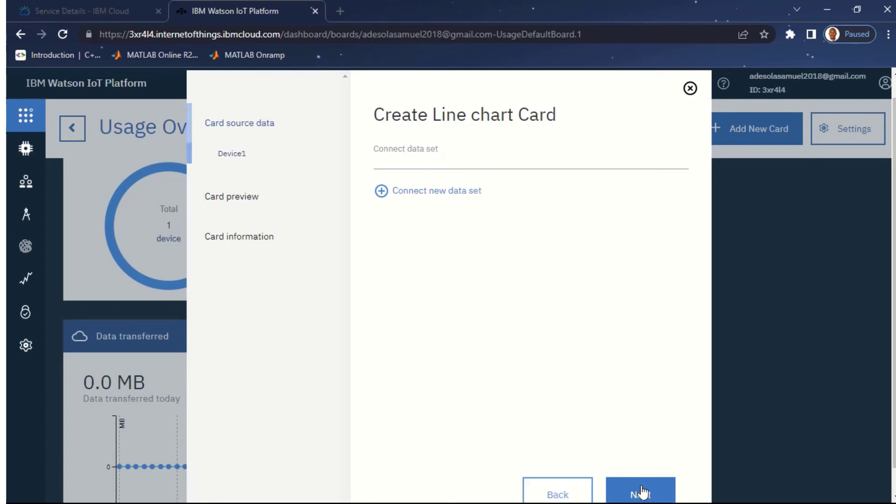
Step: Connect a new data set using the status event's temp property
{"action": "left_click", "coordinate": [413, 194]}
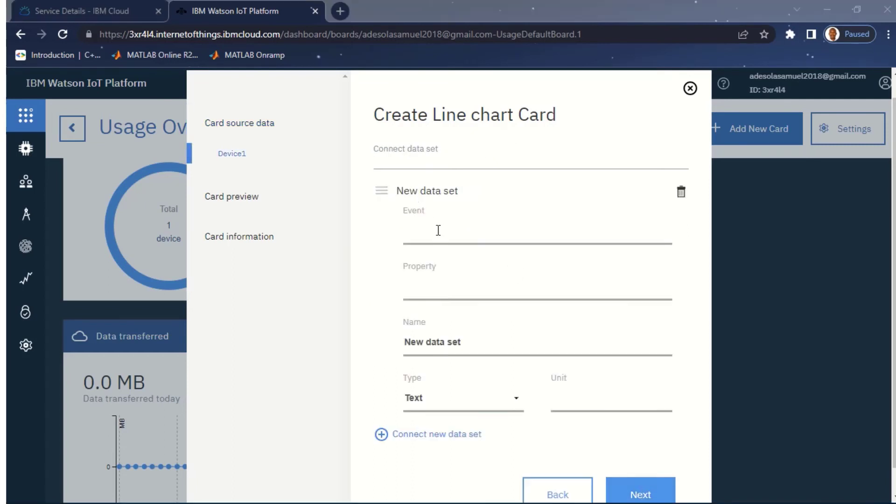
{"action": "left_click", "coordinate": [439, 230]}
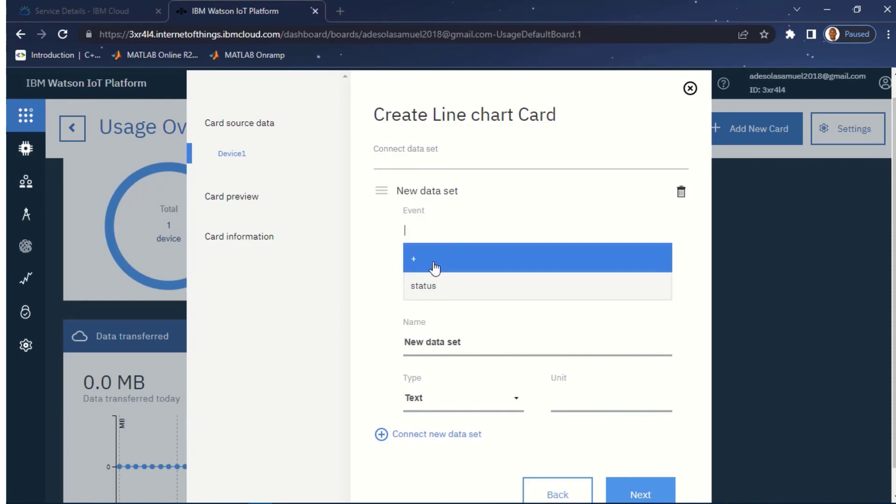
{"action": "left_click", "coordinate": [432, 285]}
{"action": "left_click", "coordinate": [431, 289]}
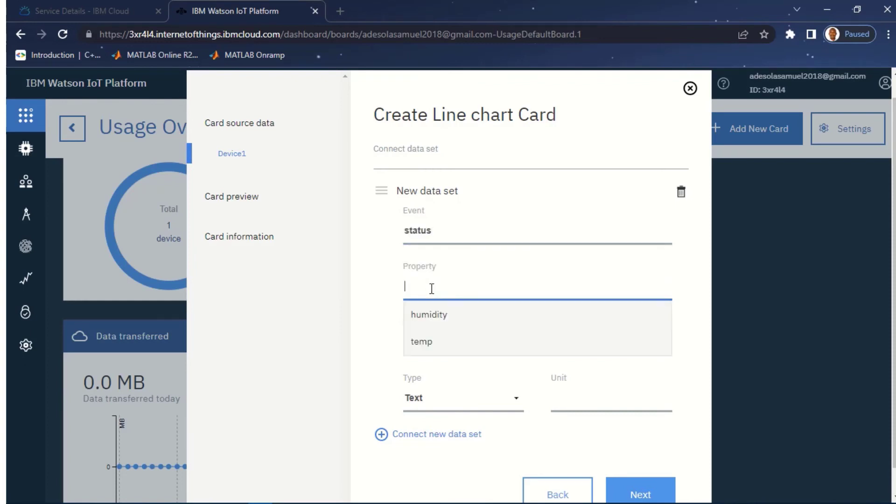
{"action": "left_click", "coordinate": [450, 353]}
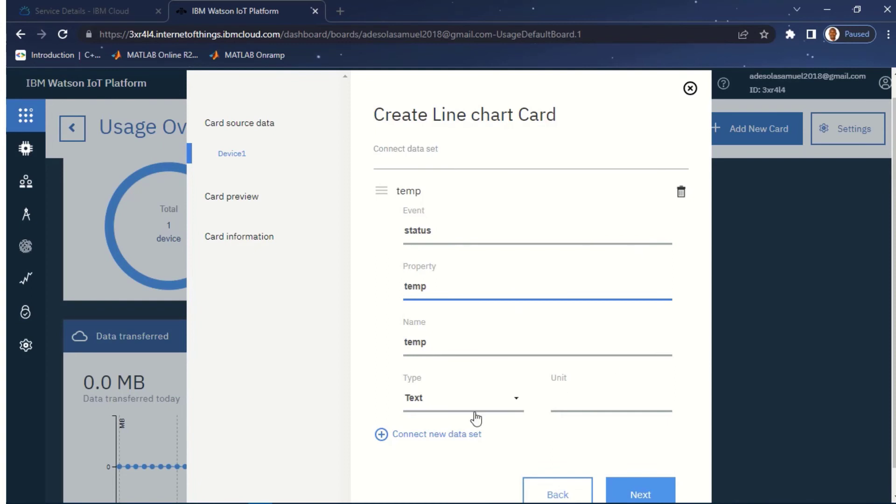
Step: Set the temp data type to Float and unit to °C, then proceed to the preview
{"action": "left_click", "coordinate": [503, 401]}
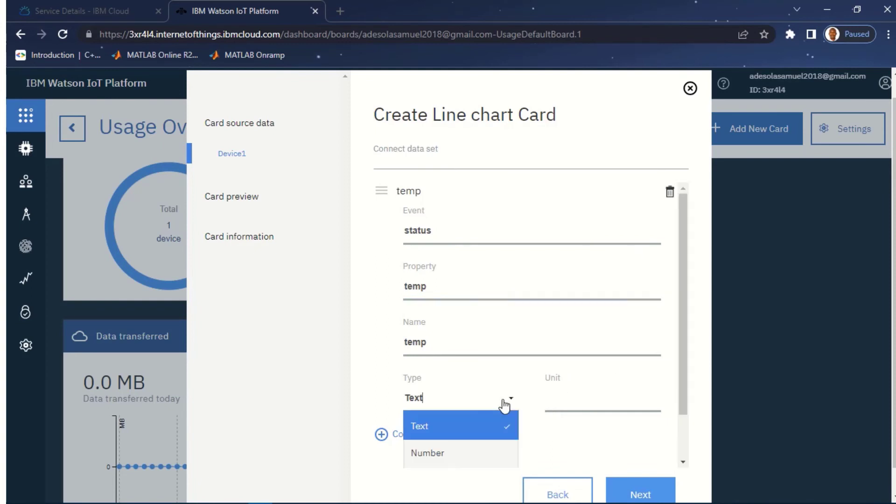
{"action": "left_click", "coordinate": [438, 453]}
{"action": "left_click_drag", "start_coordinate": [683, 310], "coordinate": [682, 336]}
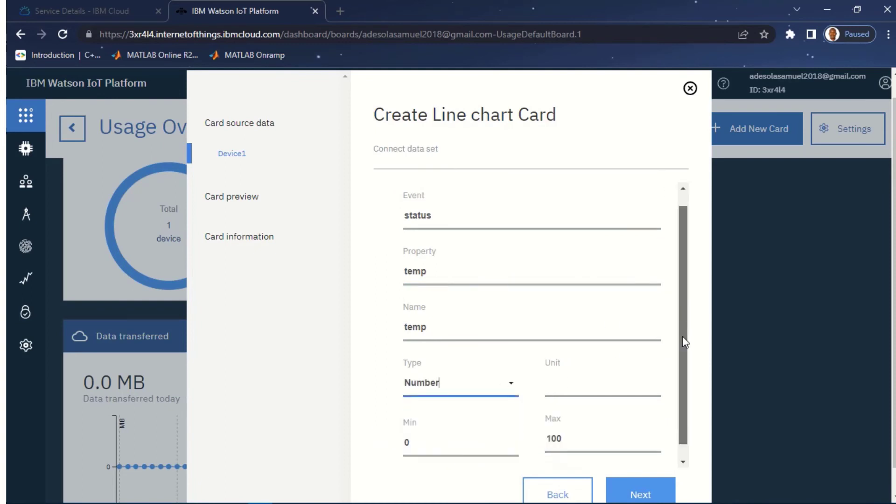
{"action": "left_click", "coordinate": [504, 382]}
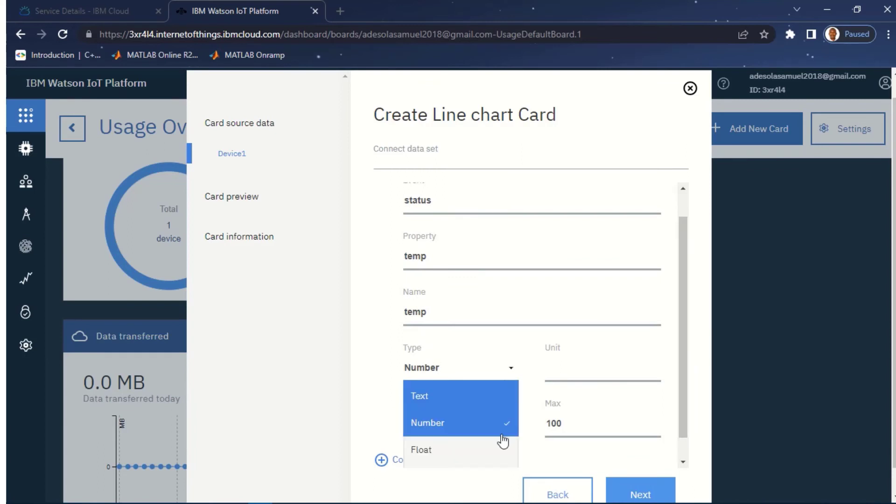
{"action": "left_click", "coordinate": [478, 461]}
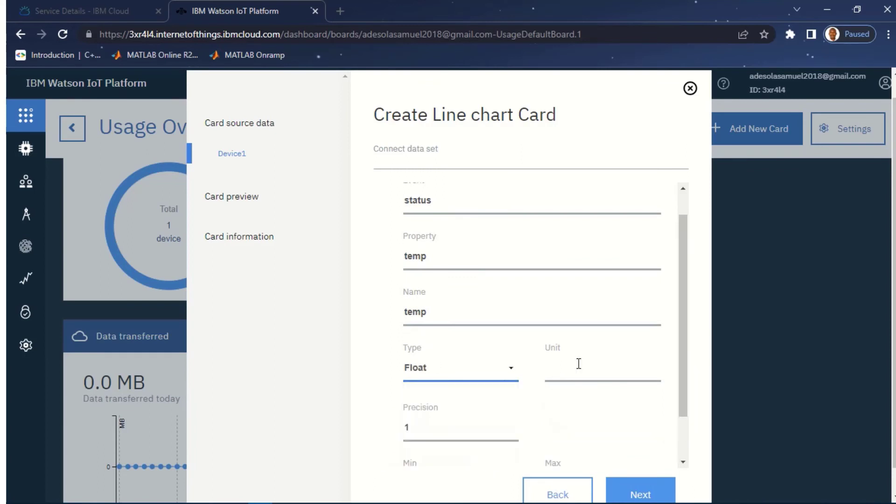
{"action": "left_click", "coordinate": [566, 376]}
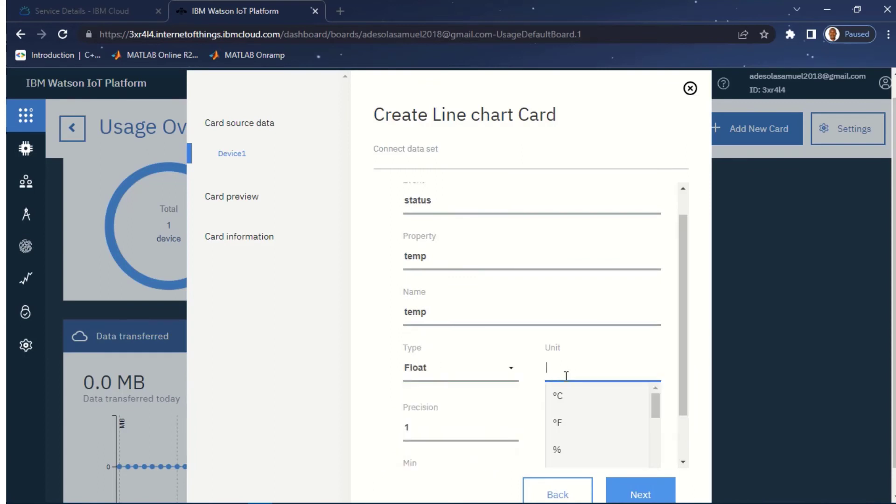
{"action": "left_click", "coordinate": [566, 404]}
{"action": "left_click_drag", "start_coordinate": [684, 327], "coordinate": [687, 374]}
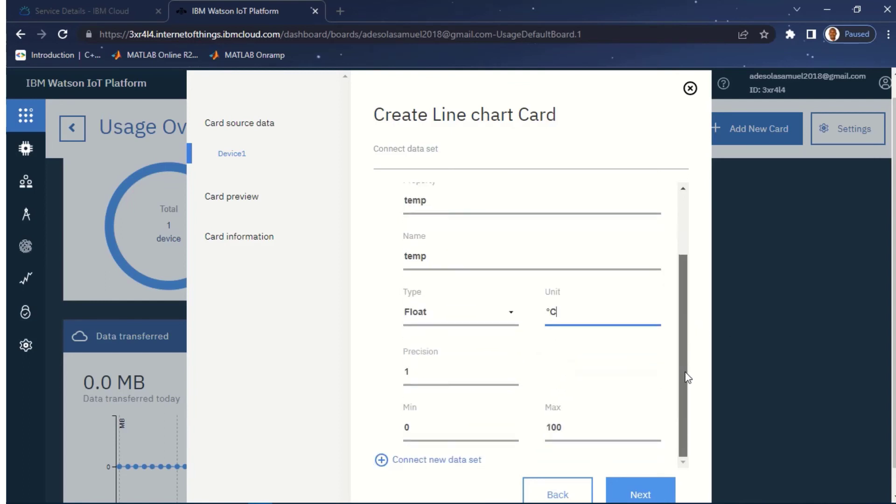
{"action": "left_click", "coordinate": [640, 492]}
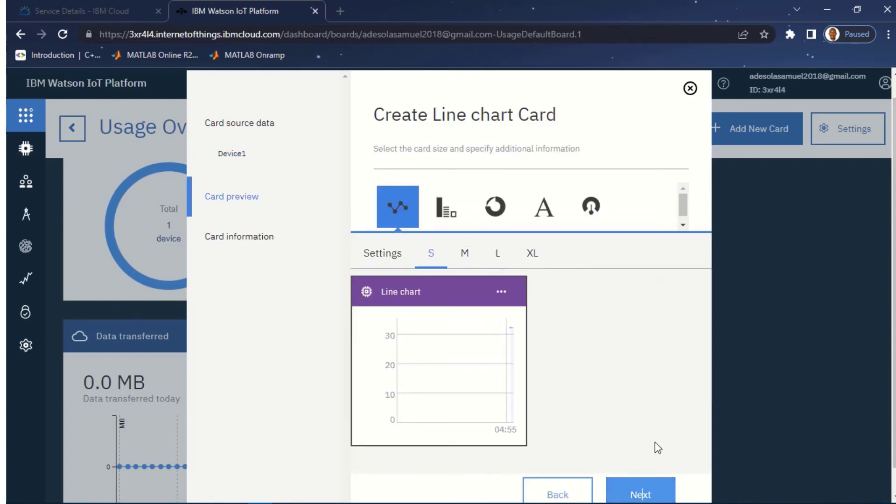
Step: Replace 'Line' in the card title so it reads 'Temperature chart', and submit the card
{"action": "left_click", "coordinate": [640, 491]}
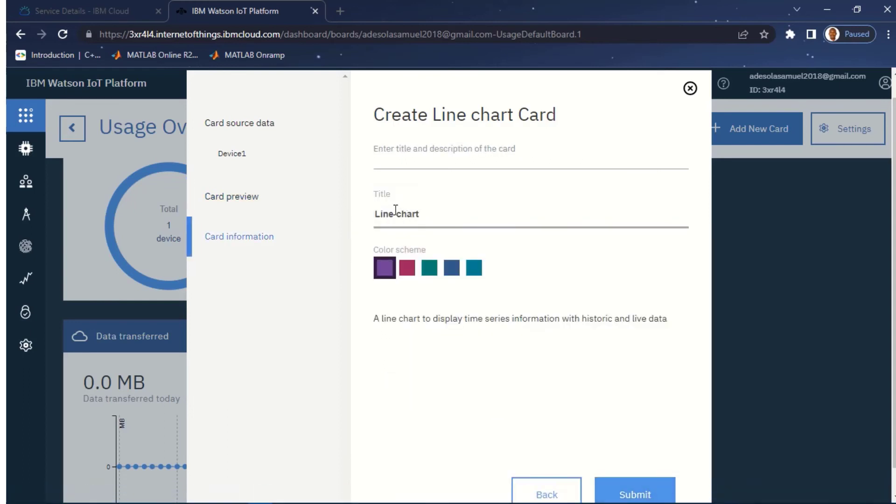
{"action": "double_click", "coordinate": [395, 213]}
{"action": "type", "text": "Ten"}
{"action": "key", "text": "BackSpace"}
{"action": "type", "text": "mperature"}
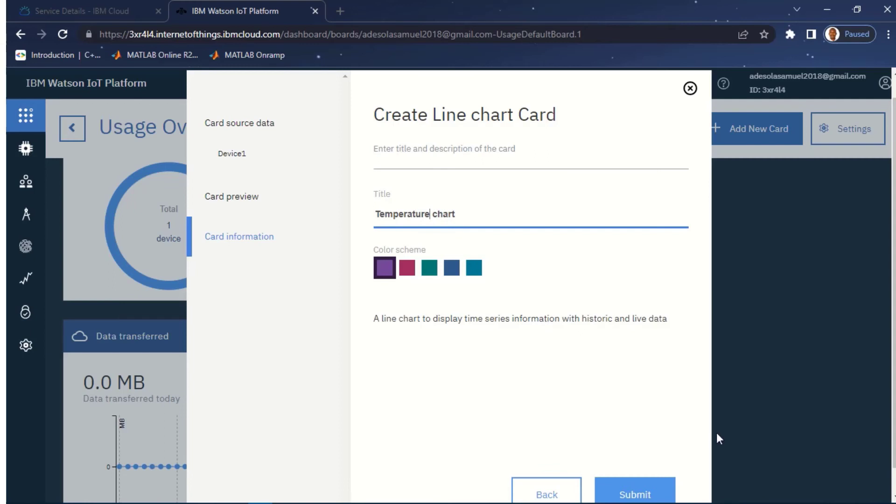
{"action": "left_click", "coordinate": [634, 491]}
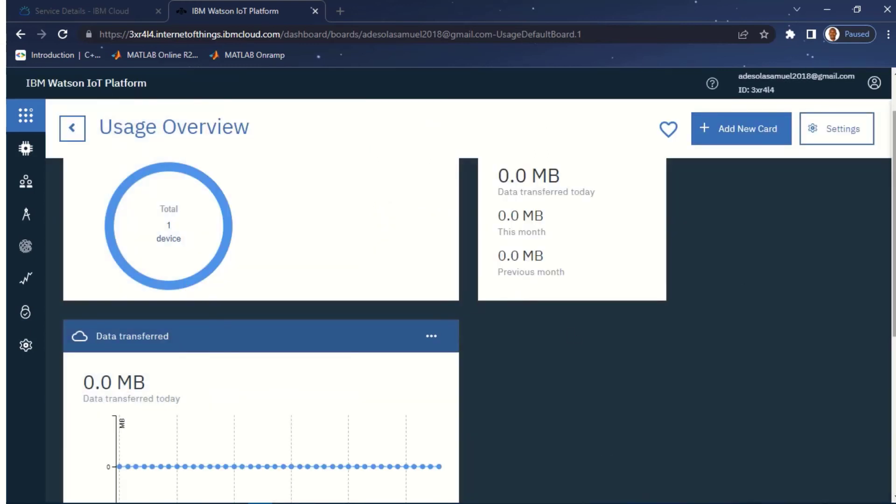
Step: Scroll down to the new Temperature chart card, then begin creating another card
{"action": "left_click_drag", "start_coordinate": [892, 210], "coordinate": [892, 365]}
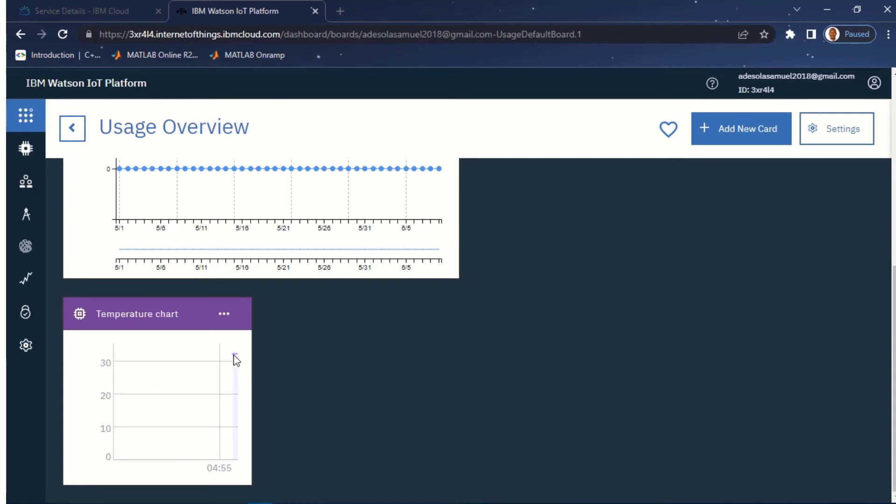
{"action": "left_click", "coordinate": [731, 139]}
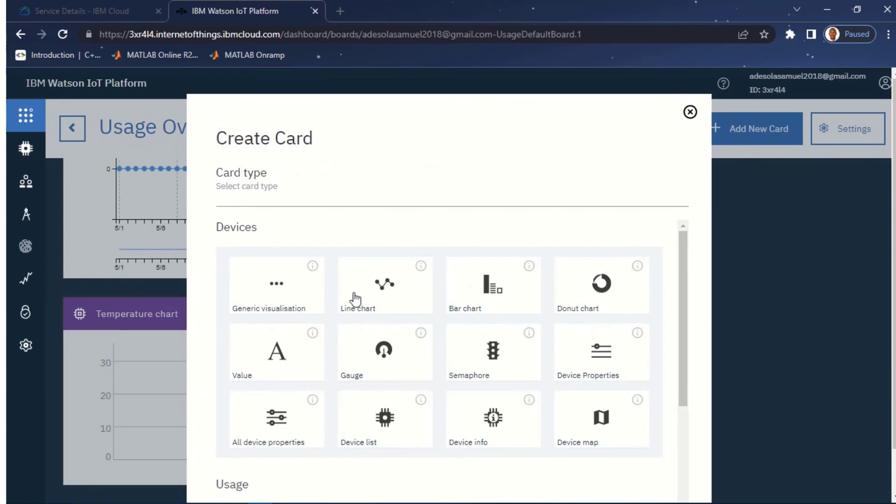
Step: Discard an accidental line chart card and start a Gauge card using Device1
{"action": "left_click", "coordinate": [381, 295]}
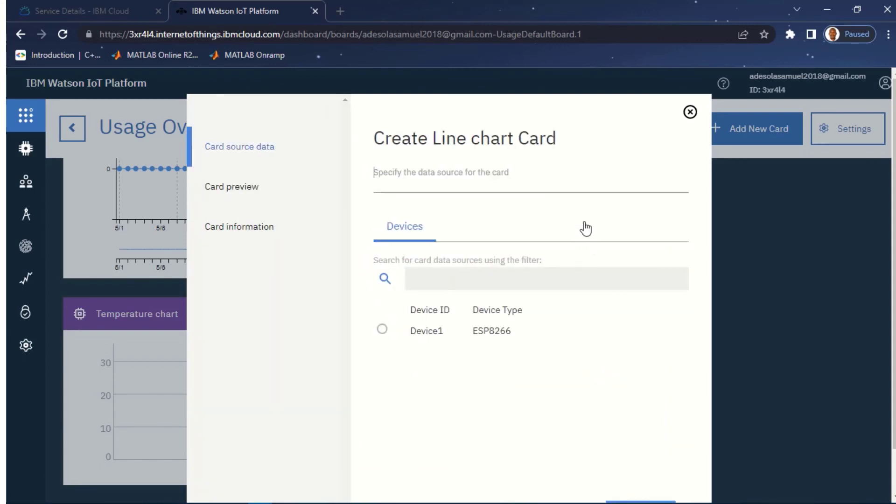
{"action": "left_click", "coordinate": [689, 114]}
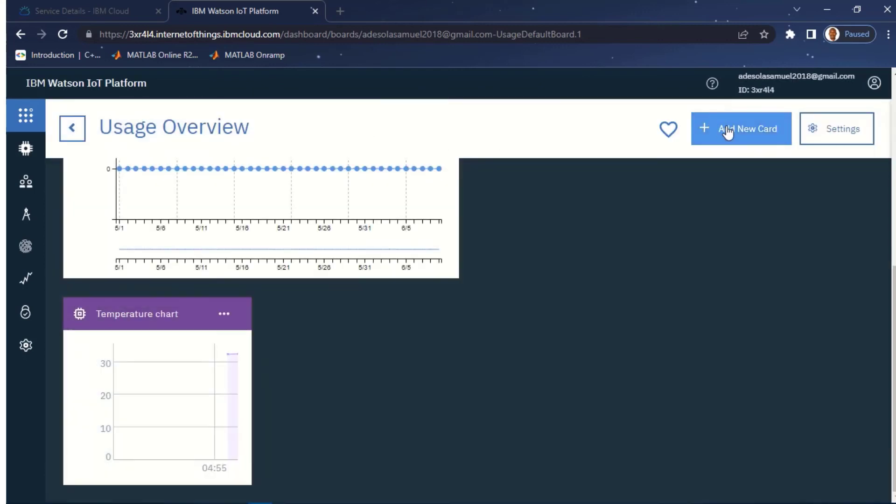
{"action": "left_click", "coordinate": [714, 126]}
{"action": "left_click", "coordinate": [370, 365]}
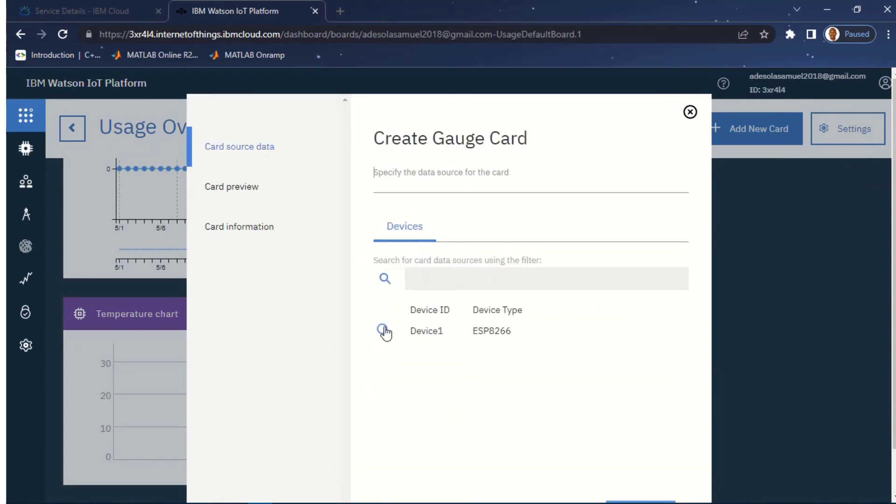
{"action": "left_click", "coordinate": [382, 330]}
{"action": "scroll", "coordinate": [723, 304], "scroll_direction": "down", "scroll_amount": 1}
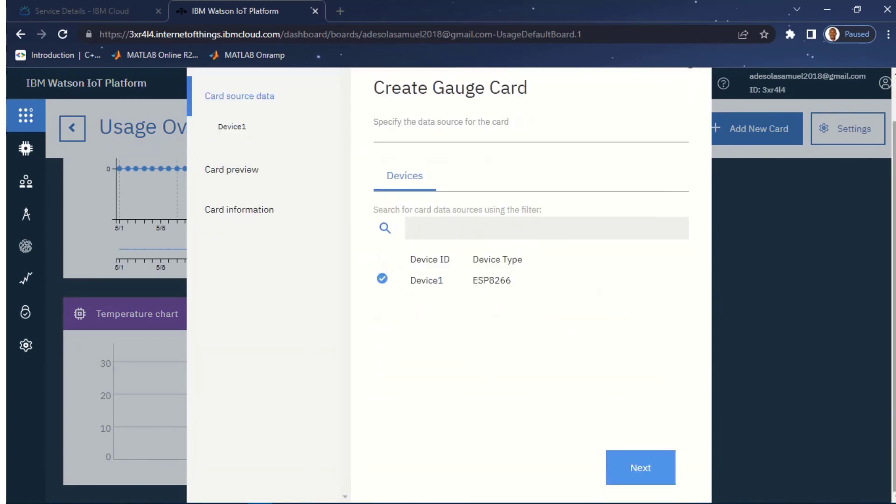
{"action": "left_click", "coordinate": [644, 468]}
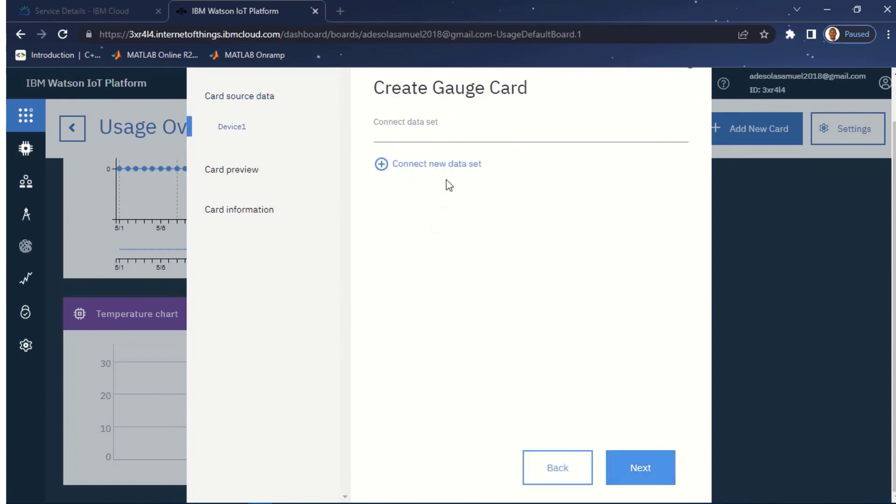
Step: Add a data set: event status, property humidity, type Number, unit %
{"action": "left_click", "coordinate": [388, 165]}
{"action": "left_click", "coordinate": [428, 204]}
{"action": "left_click", "coordinate": [435, 256]}
{"action": "left_click", "coordinate": [434, 260]}
{"action": "left_click", "coordinate": [434, 288]}
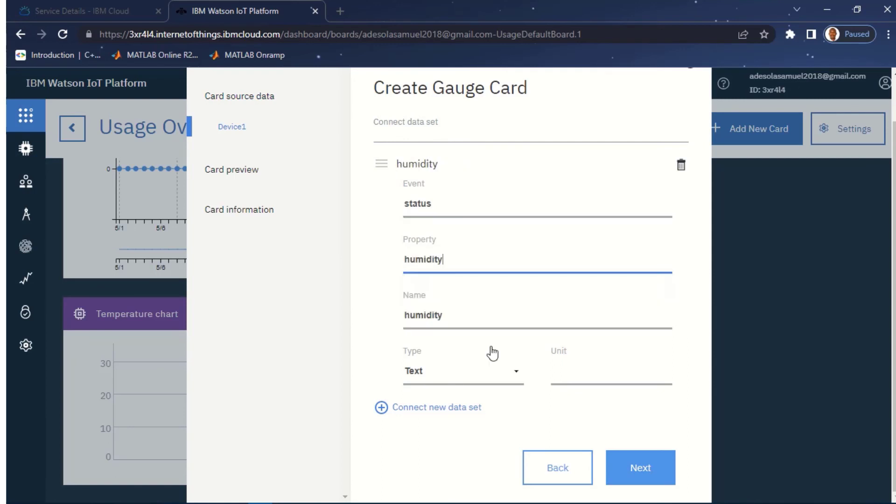
{"action": "left_click", "coordinate": [515, 382]}
{"action": "left_click", "coordinate": [469, 438]}
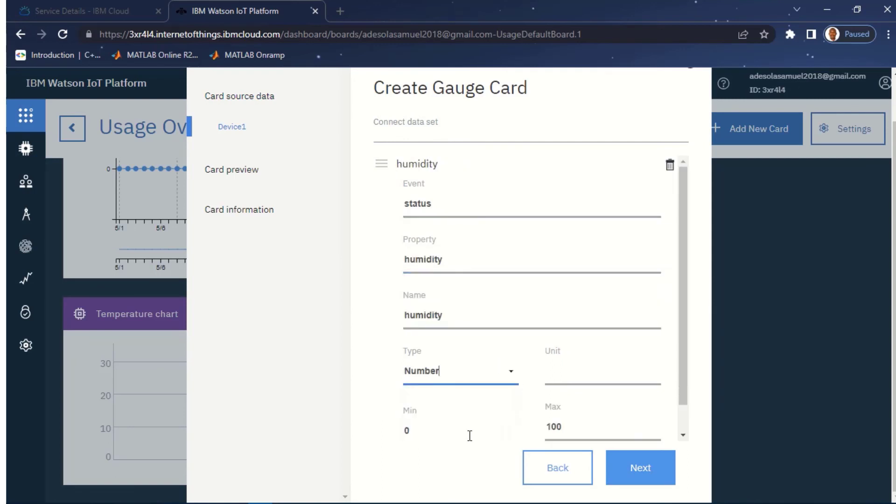
{"action": "left_click", "coordinate": [583, 378]}
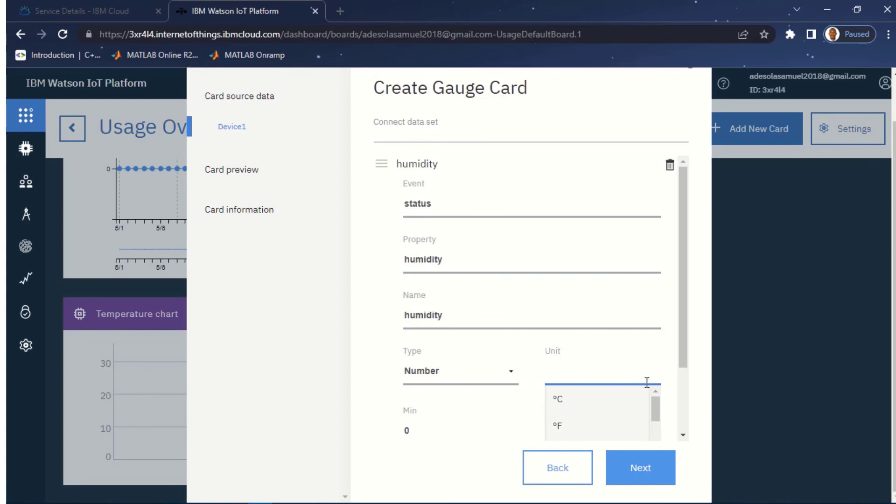
{"action": "left_click_drag", "start_coordinate": [653, 408], "coordinate": [653, 416]}
{"action": "left_click", "coordinate": [612, 422]}
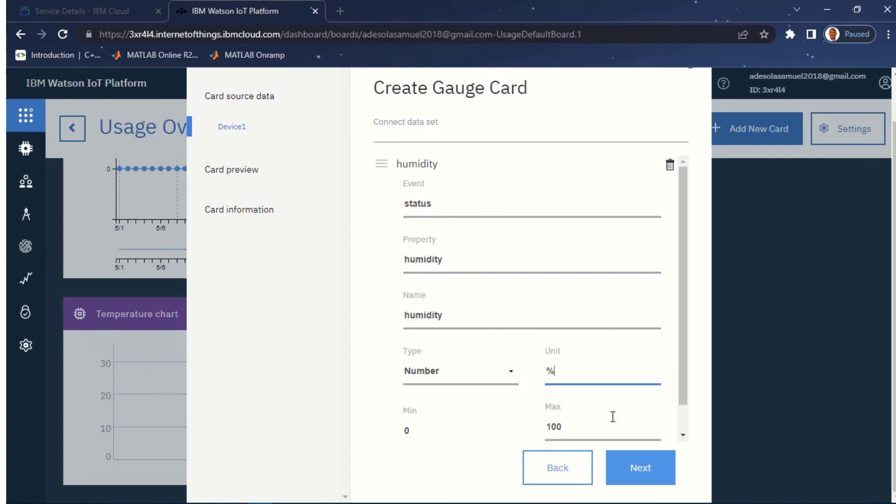
{"action": "scroll", "coordinate": [682, 315], "scroll_direction": "down", "scroll_amount": 1}
{"action": "left_click", "coordinate": [662, 469]}
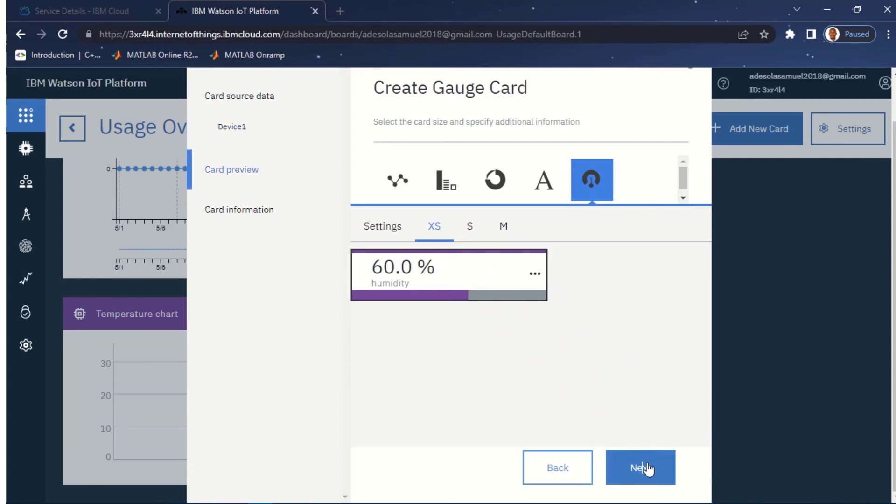
Step: Title the gauge card 'Humidity Gauge' and submit it to the Usage Overview board
{"action": "left_click", "coordinate": [649, 469]}
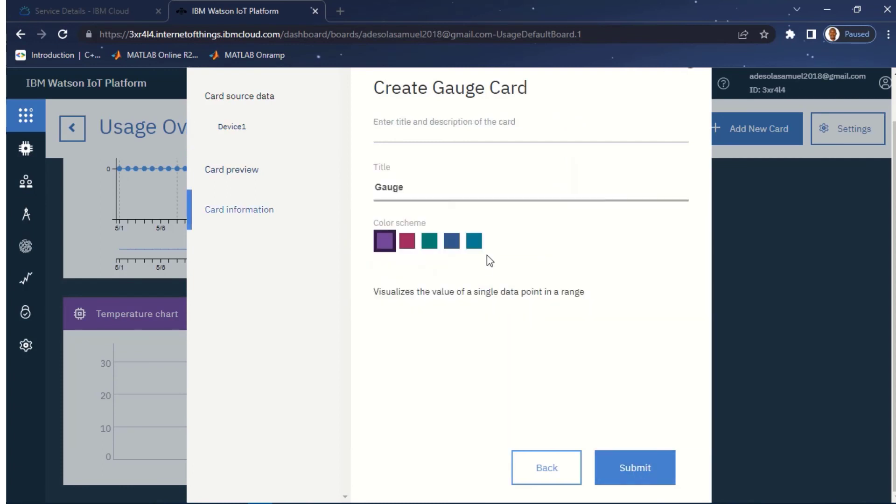
{"action": "left_click", "coordinate": [380, 187]}
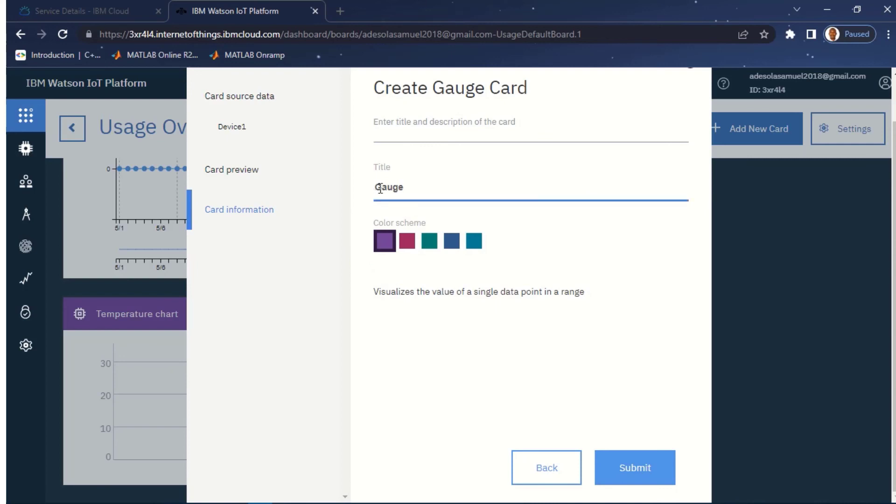
{"action": "type", "text": "Humidity"}
{"action": "left_click", "coordinate": [644, 465]}
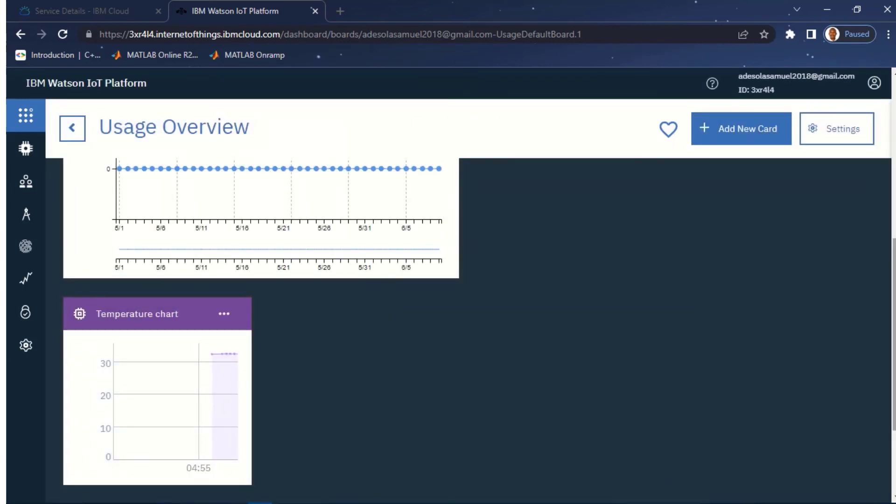
Step: Move the Humidity Gauge card beside the Temperature chart, leaving its settings unchanged
{"action": "scroll", "coordinate": [466, 327], "scroll_direction": "up", "scroll_amount": 4}
{"action": "scroll", "coordinate": [467, 327], "scroll_direction": "down", "scroll_amount": 7}
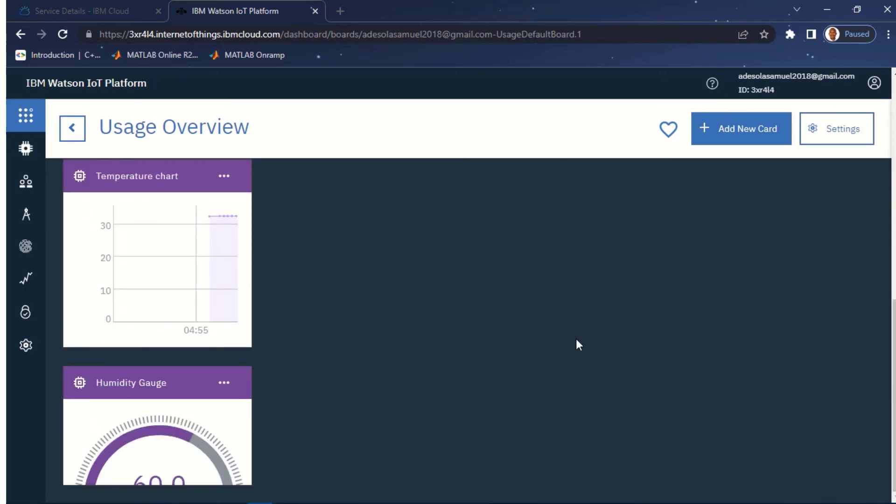
{"action": "left_click_drag", "start_coordinate": [170, 370], "coordinate": [371, 310]}
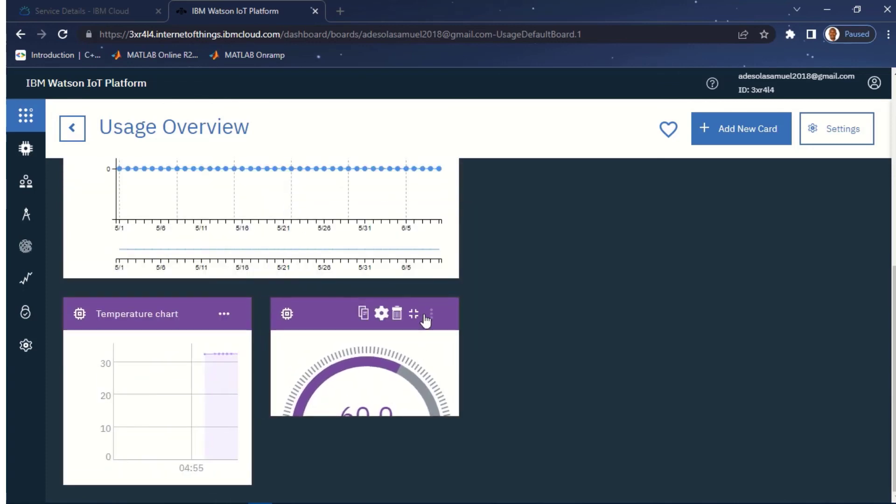
{"action": "left_click", "coordinate": [381, 313]}
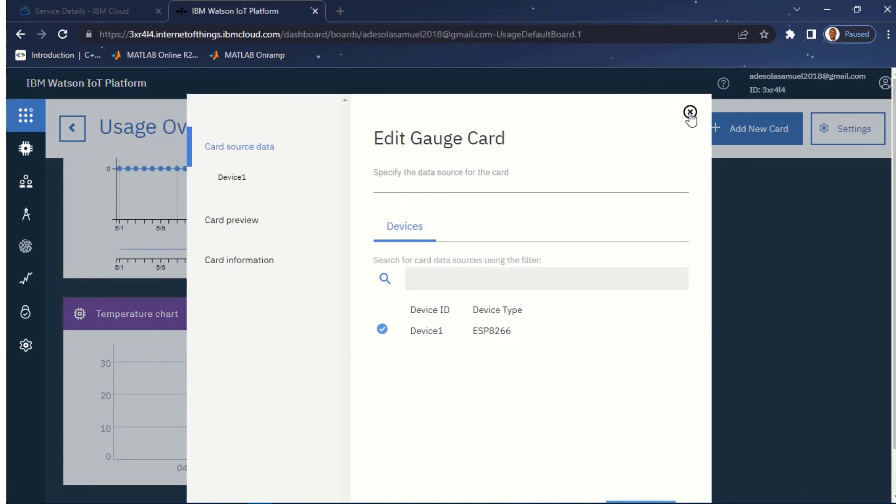
{"action": "left_click", "coordinate": [690, 112]}
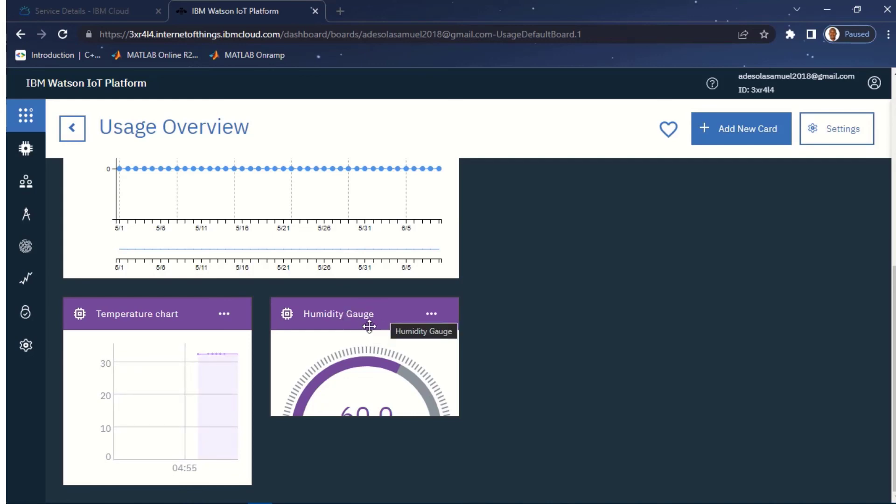
Step: Browse Device1's recent events in the Devices list, showing temp 32.5 and humidity 58
{"action": "mouse_move", "coordinate": [28, 146]}
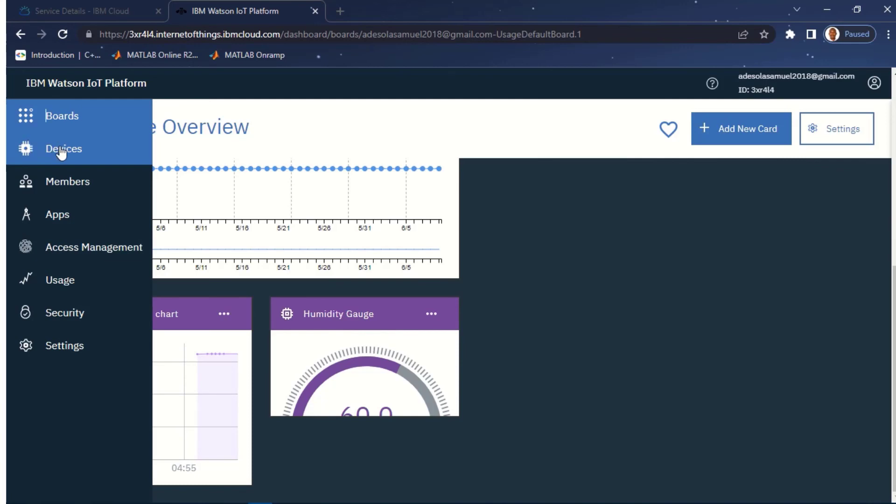
{"action": "left_click", "coordinate": [60, 148]}
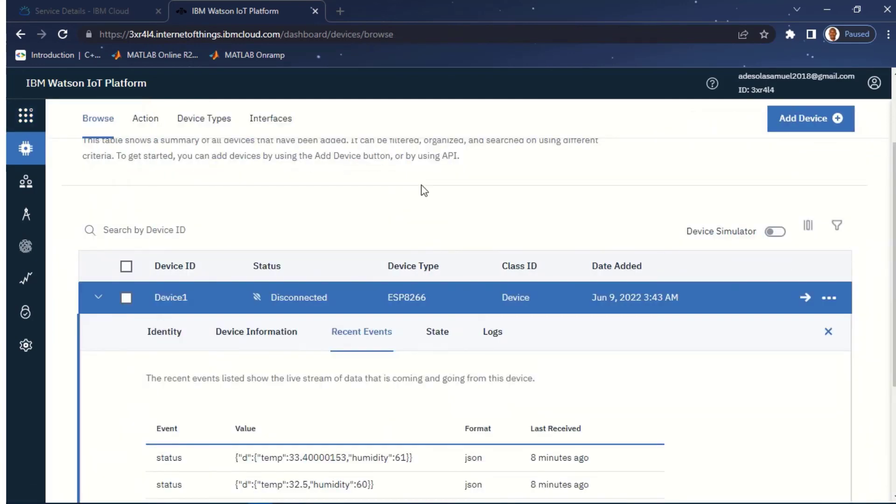
{"action": "scroll", "coordinate": [89, 121], "scroll_direction": "down", "scroll_amount": 2}
{"action": "scroll", "coordinate": [89, 120], "scroll_direction": "down", "scroll_amount": 2}
{"action": "scroll", "coordinate": [89, 121], "scroll_direction": "up", "scroll_amount": 4}
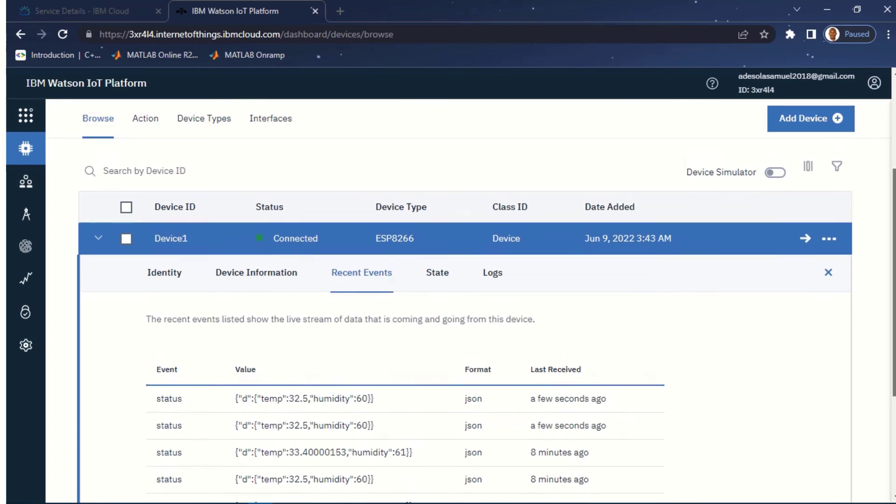
{"action": "scroll", "coordinate": [448, 327], "scroll_direction": "down", "scroll_amount": 1}
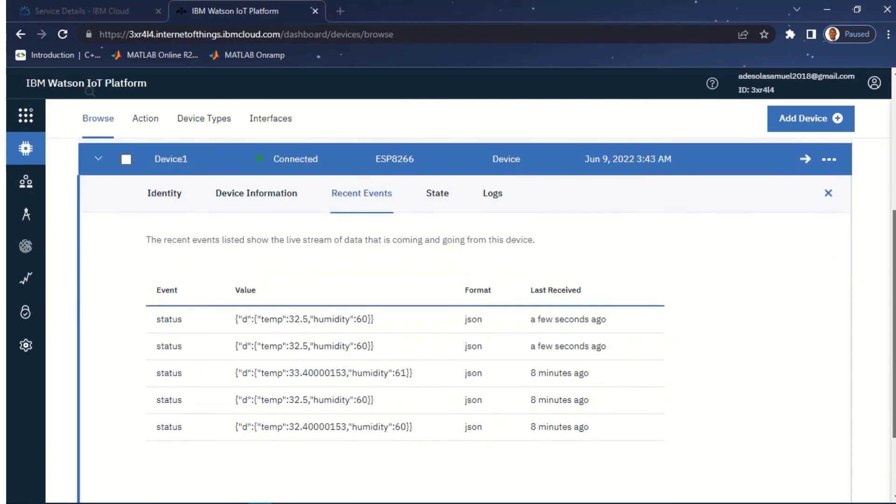
{"action": "scroll", "coordinate": [448, 308], "scroll_direction": "up", "scroll_amount": 1}
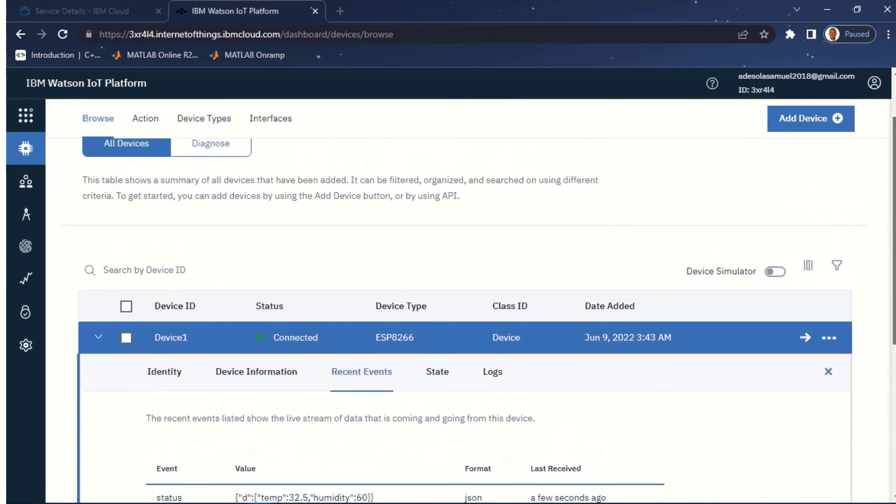
{"action": "scroll", "coordinate": [448, 308], "scroll_direction": "up", "scroll_amount": 2}
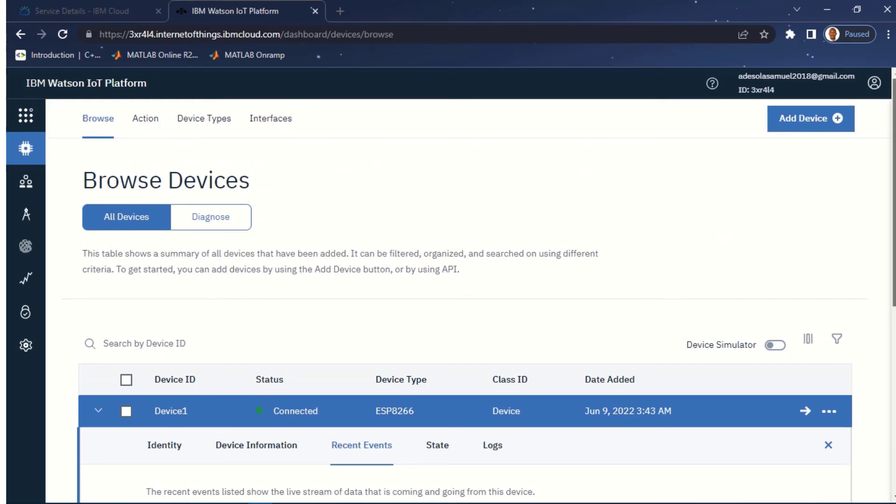
{"action": "scroll", "coordinate": [448, 308], "scroll_direction": "down", "scroll_amount": 2}
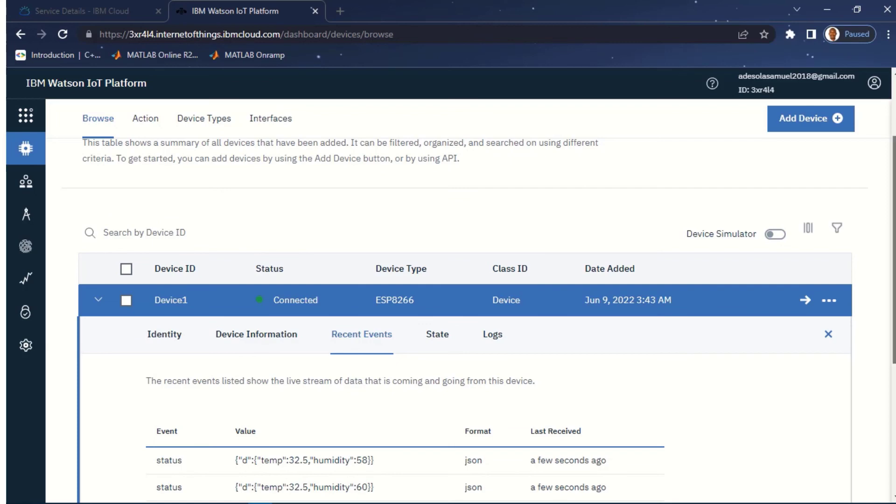
{"action": "scroll", "coordinate": [464, 321], "scroll_direction": "down", "scroll_amount": 1}
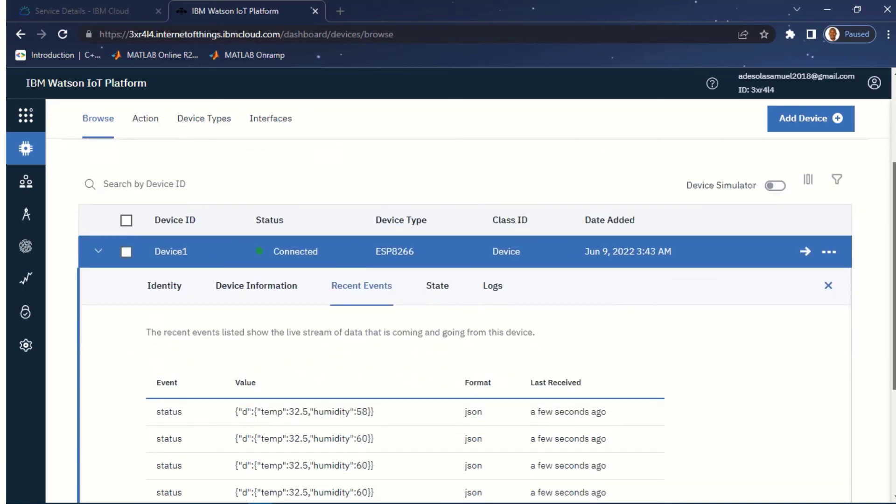
{"action": "scroll", "coordinate": [464, 321], "scroll_direction": "down", "scroll_amount": 1}
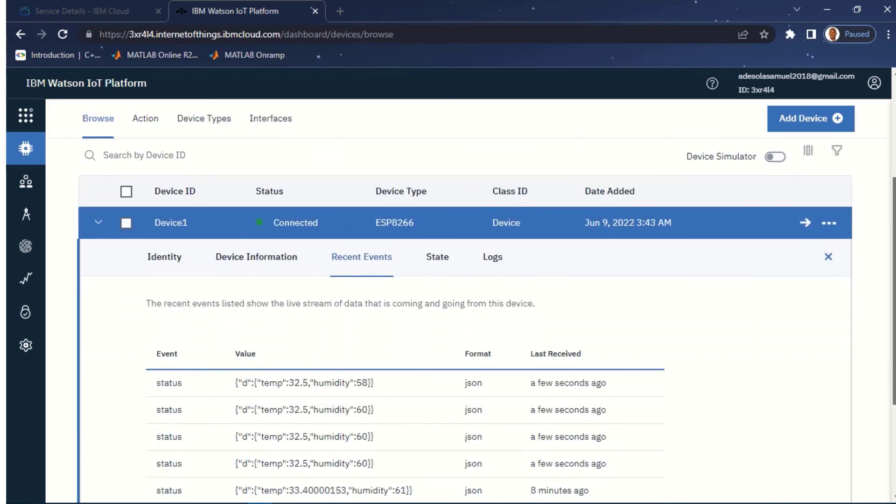